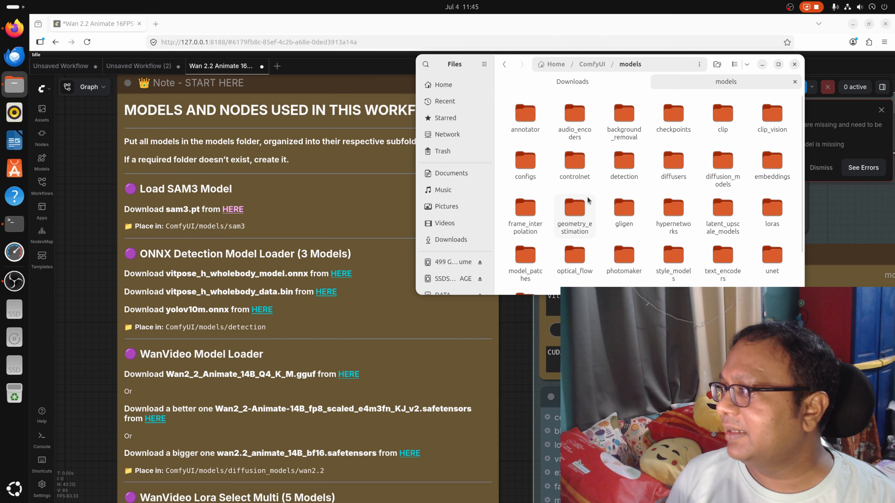
Step: Create a folder named sam3 in the AI/models folder on the SSDSTORAGE drive
{"action": "left_click_drag", "start_coordinate": [520, 73], "coordinate": [335, 64]}
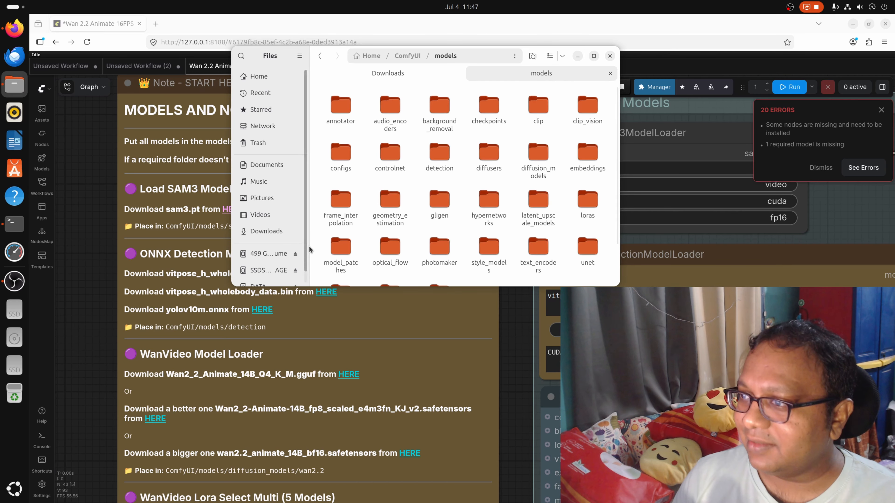
{"action": "scroll", "coordinate": [269, 276], "scroll_direction": "down", "scroll_amount": 1}
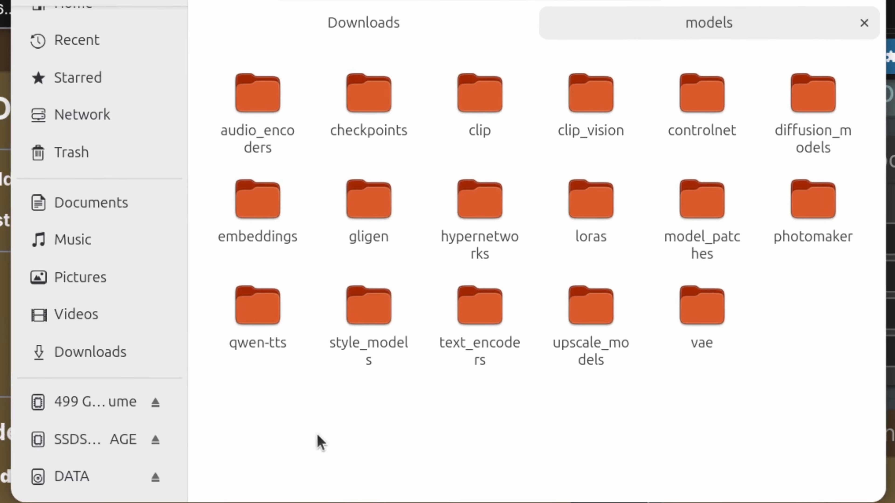
{"action": "right_click", "coordinate": [430, 255]}
{"action": "left_click", "coordinate": [345, 425]}
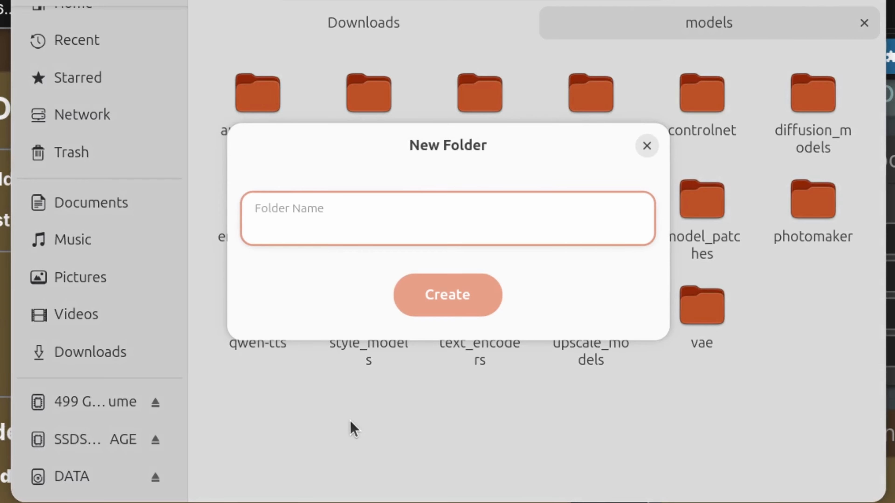
{"action": "type", "text": "sam3"}
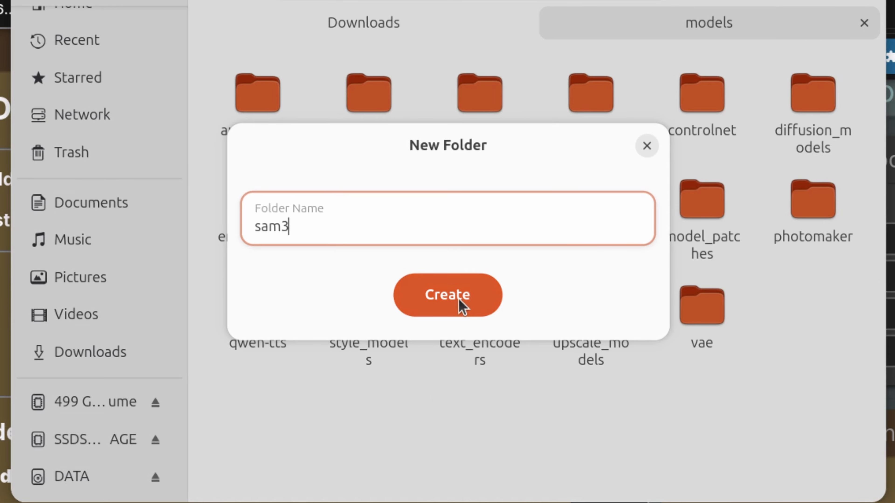
{"action": "left_click", "coordinate": [460, 301]}
Step: Open the sam3 folder and paste the cut sam3.pt file into it
{"action": "double_click", "coordinate": [373, 319]}
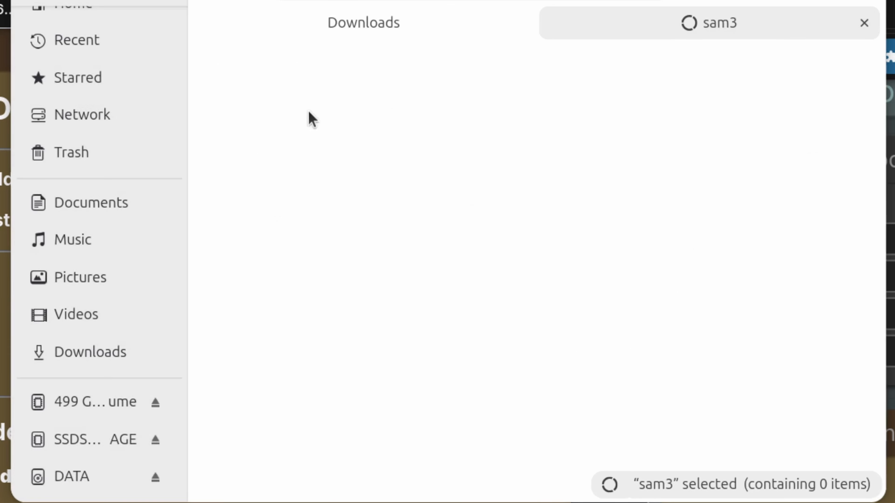
{"action": "key", "text": "ctrl+v"}
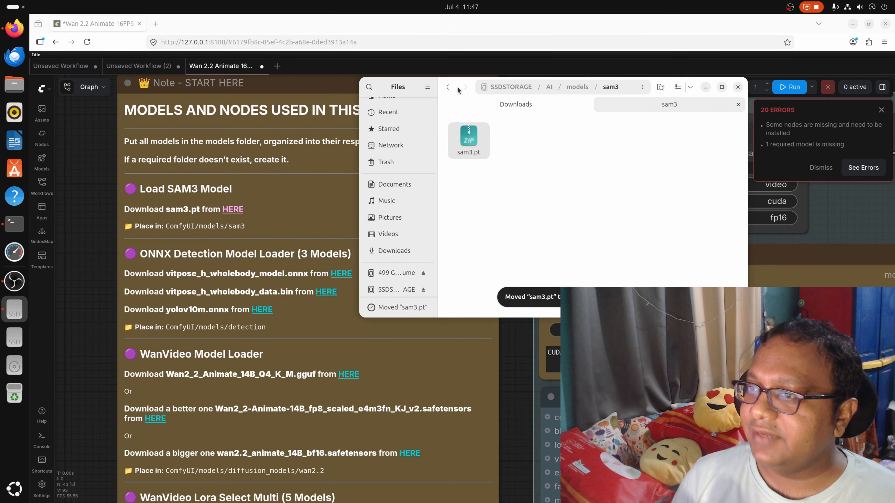
{"action": "left_click_drag", "start_coordinate": [457, 90], "coordinate": [464, 105]}
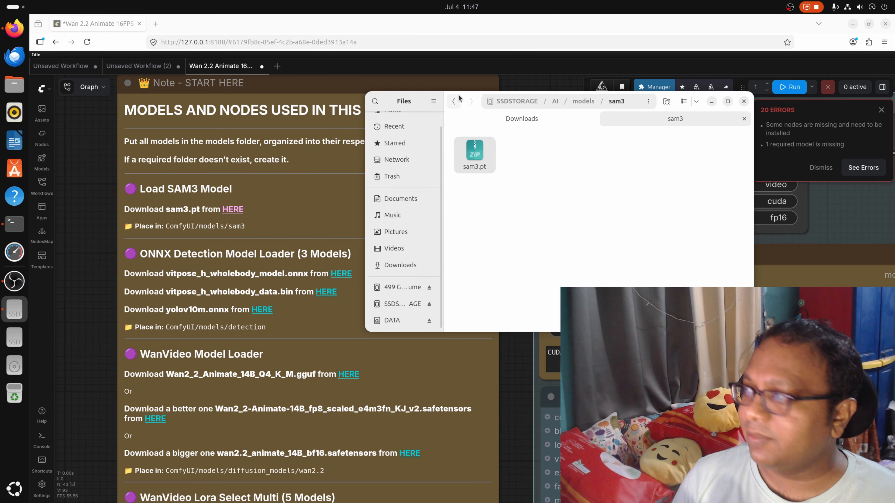
{"action": "left_click_drag", "start_coordinate": [466, 107], "coordinate": [414, 82]}
Step: Open the ComfyUI/models/detection folder, check the Downloads folder, and review the ONNX Detection Model Loader section of the workflow note
{"action": "left_click", "coordinate": [429, 93]}
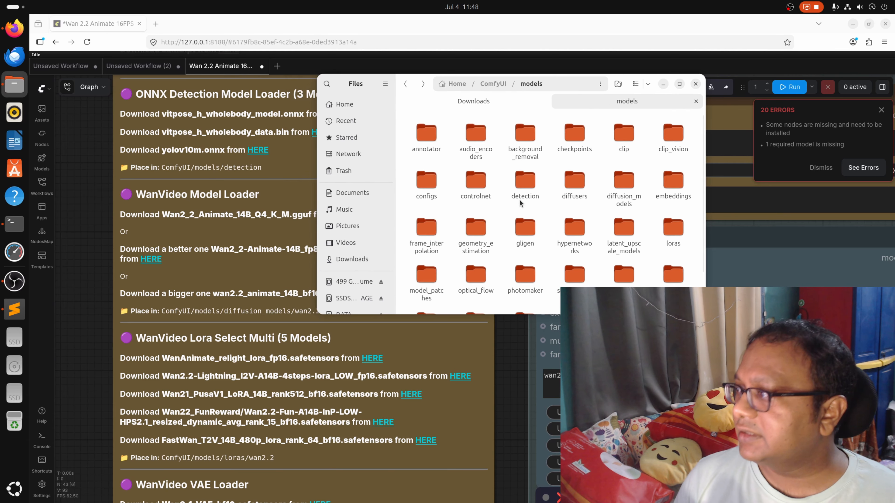
{"action": "double_click", "coordinate": [521, 194]}
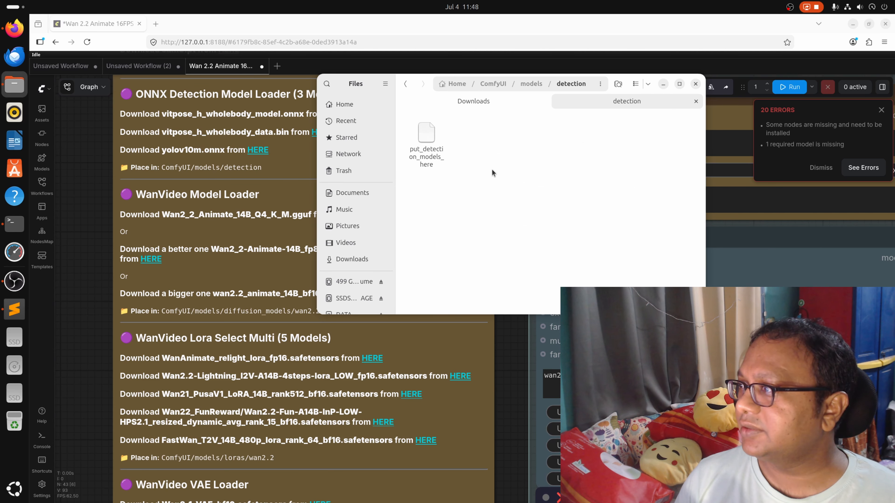
{"action": "left_click", "coordinate": [482, 102]}
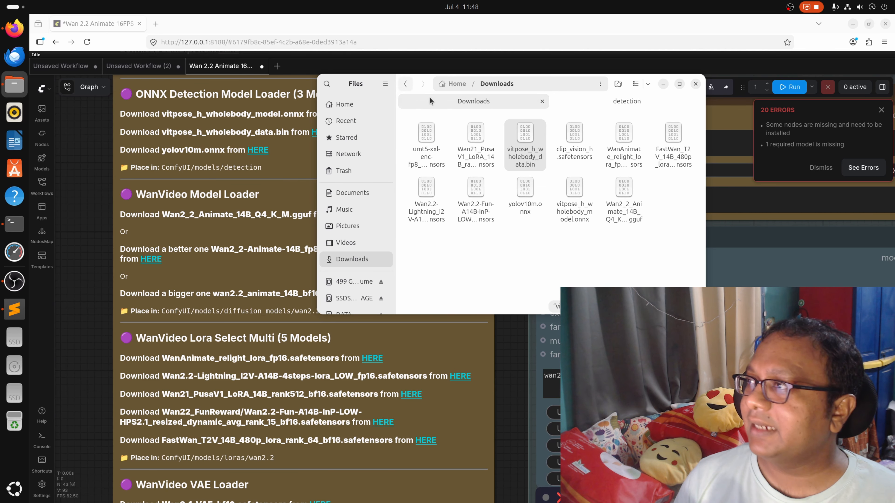
{"action": "left_click_drag", "start_coordinate": [83, 251], "coordinate": [70, 241]}
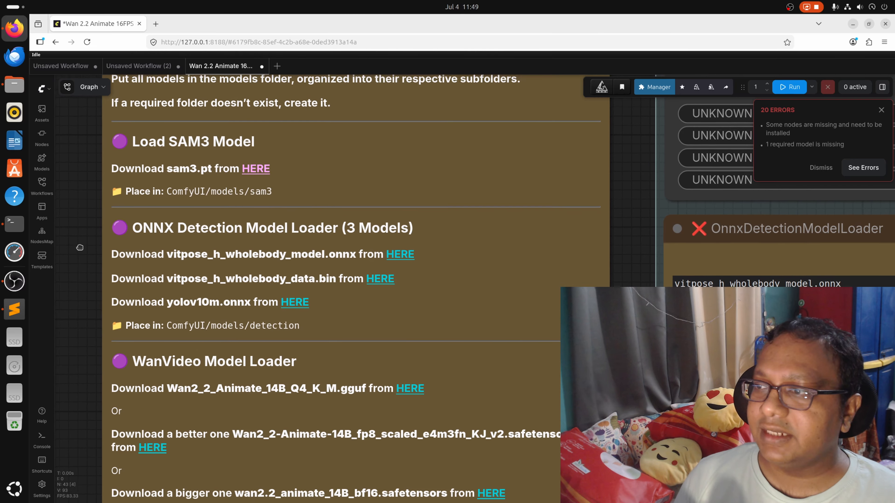
{"action": "scroll", "coordinate": [76, 246], "scroll_direction": "up", "scroll_amount": 1}
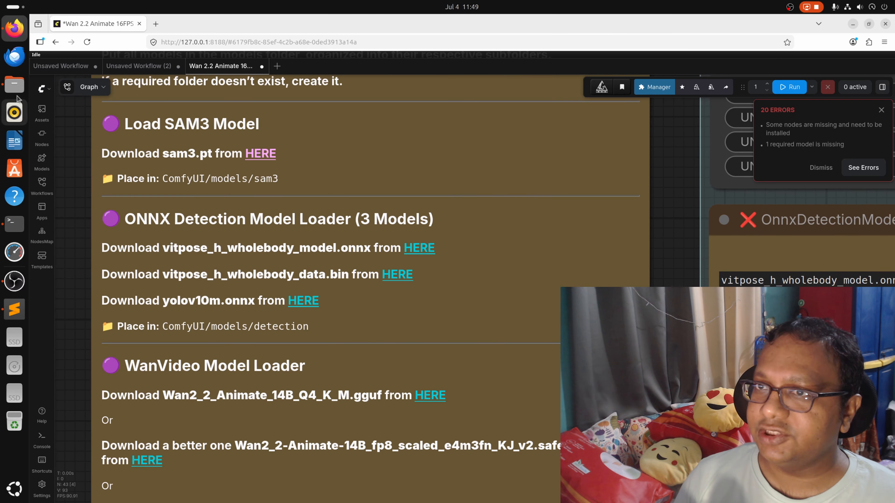
Step: Move vitpose_h_wholebody_data.bin, vitpose_h_wholebody_model.onnx and yolov10m.onnx from Downloads into the ComfyUI/models/detection folder
{"action": "left_click", "coordinate": [14, 85]}
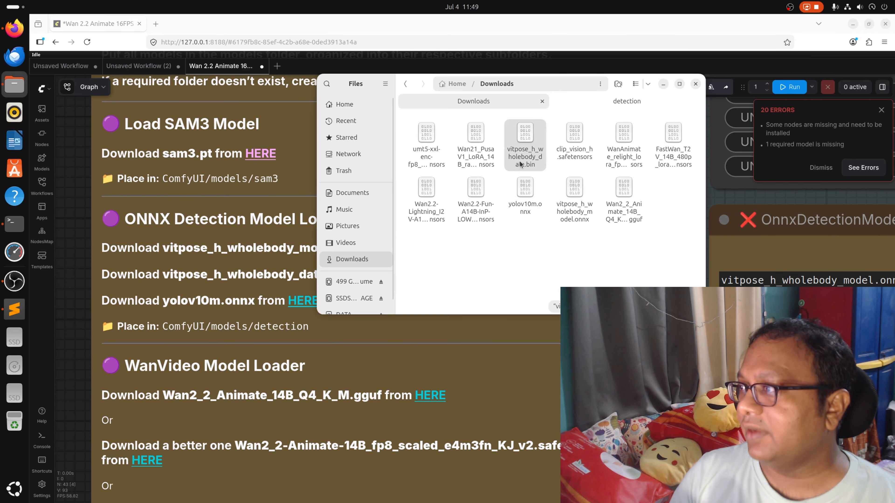
{"action": "left_click", "coordinate": [574, 204], "text": "ctrl"}
{"action": "left_click", "coordinate": [531, 208], "text": "ctrl"}
{"action": "key", "text": "ctrl+x"}
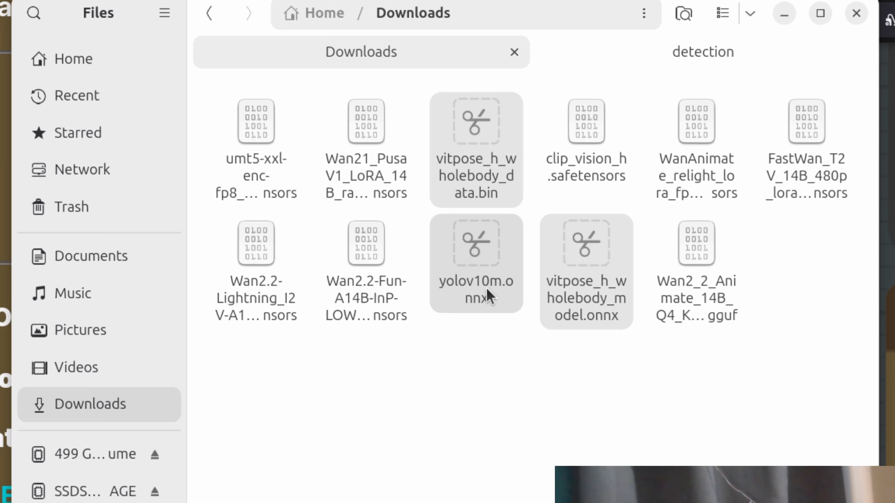
{"action": "left_click", "coordinate": [690, 63]}
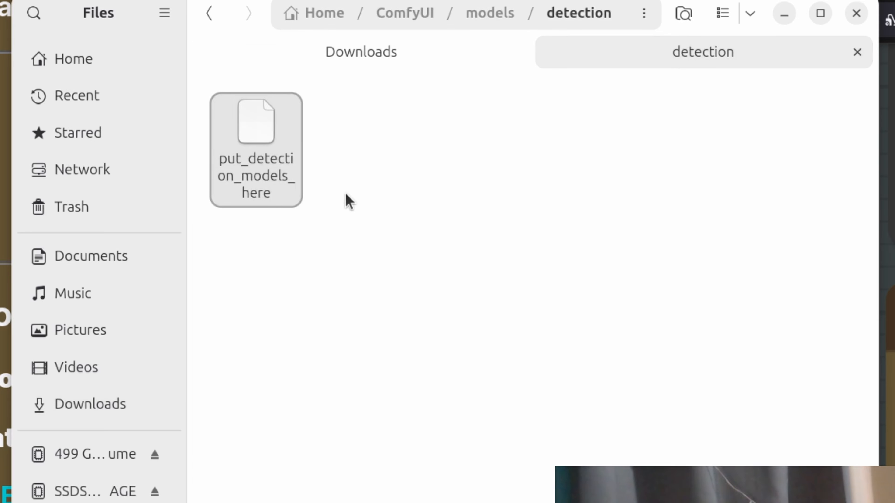
{"action": "right_click", "coordinate": [393, 143]}
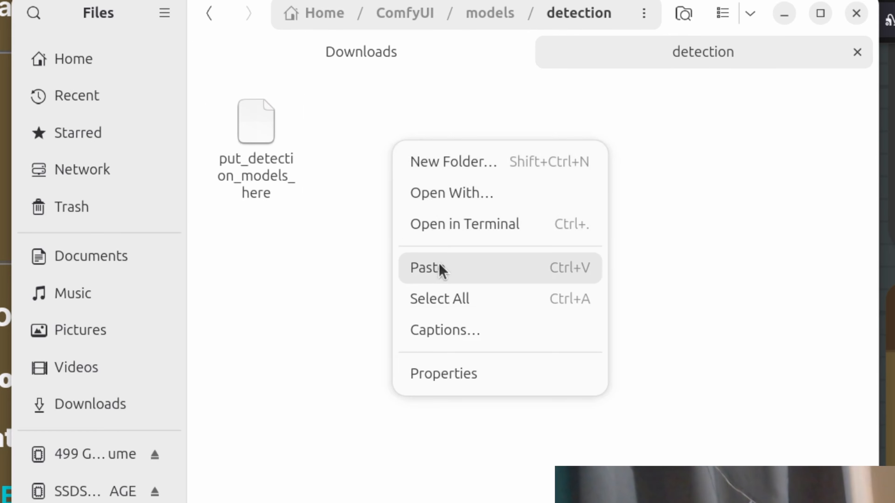
{"action": "left_click", "coordinate": [441, 269]}
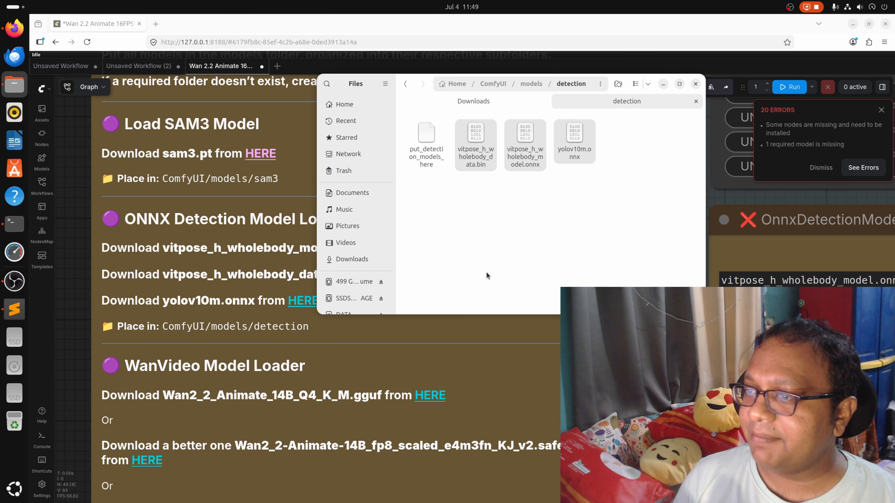
Step: Check the note's WanVideo Model Loader section and cut Wan2_2_Animate_14B_Q4_K_M.gguf from the Downloads folder
{"action": "left_click", "coordinate": [389, 431]}
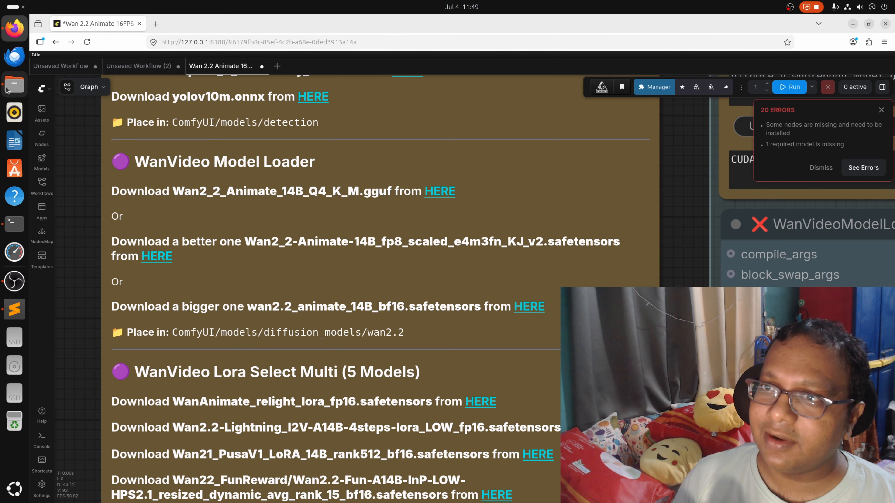
{"action": "left_click", "coordinate": [14, 85]}
{"action": "left_click_drag", "start_coordinate": [417, 88], "coordinate": [343, 74]}
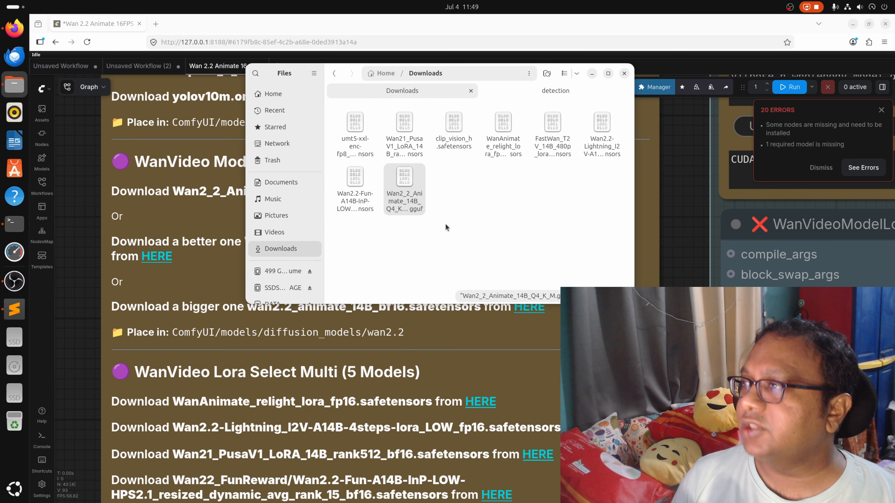
{"action": "right_click", "coordinate": [412, 200]}
{"action": "left_click", "coordinate": [436, 243]}
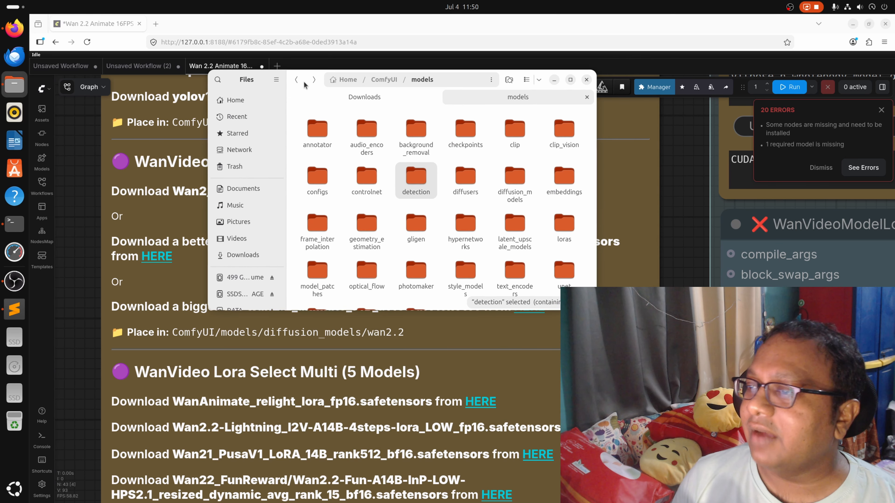
Step: Open the AI/models/diffusion_models/wan2.2 folder on SSDSTORAGE and try to paste the cut GGUF model there
{"action": "left_click_drag", "start_coordinate": [306, 81], "coordinate": [280, 77]}
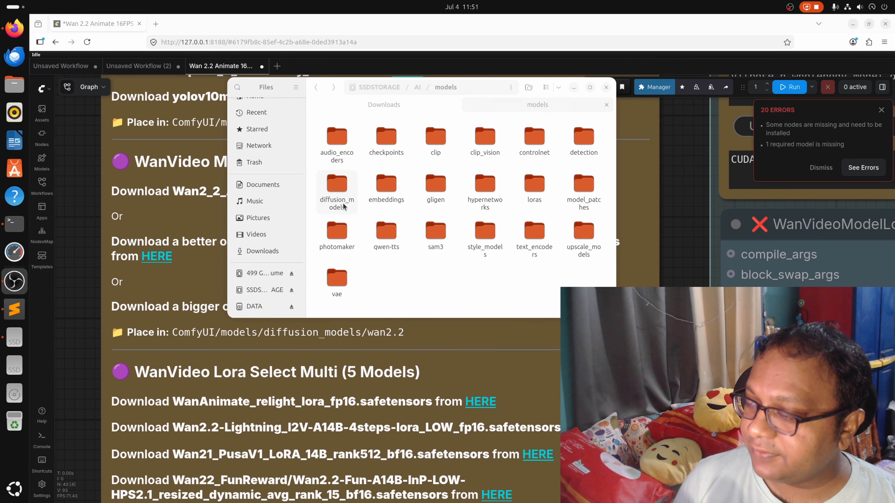
{"action": "double_click", "coordinate": [343, 202]}
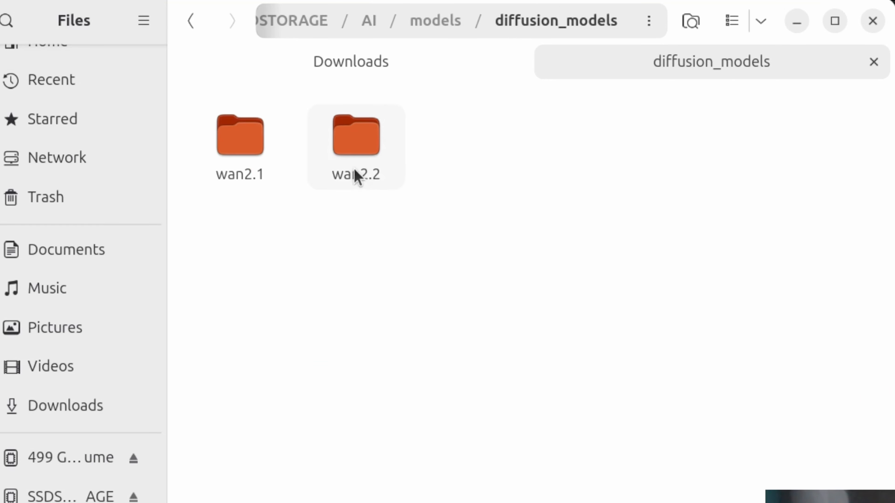
{"action": "left_click", "coordinate": [363, 177]}
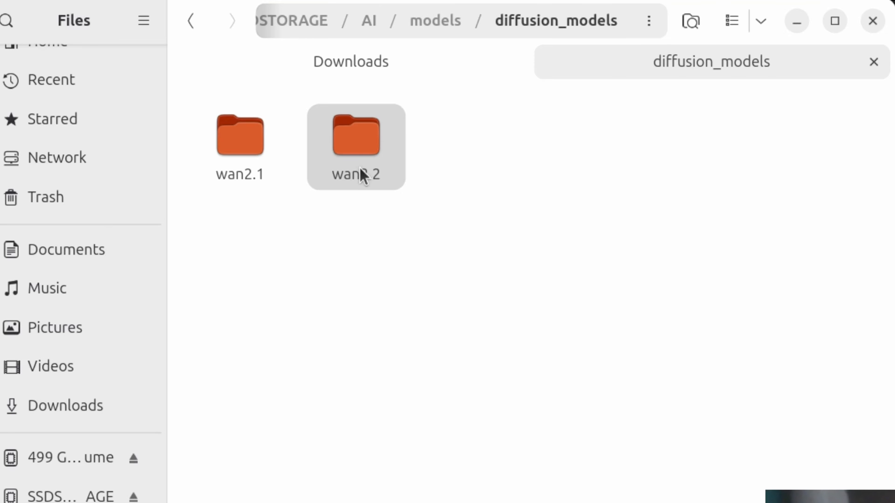
{"action": "double_click", "coordinate": [363, 176]}
{"action": "left_click_drag", "start_coordinate": [404, 295], "coordinate": [140, 87]}
{"action": "left_click", "coordinate": [396, 320]}
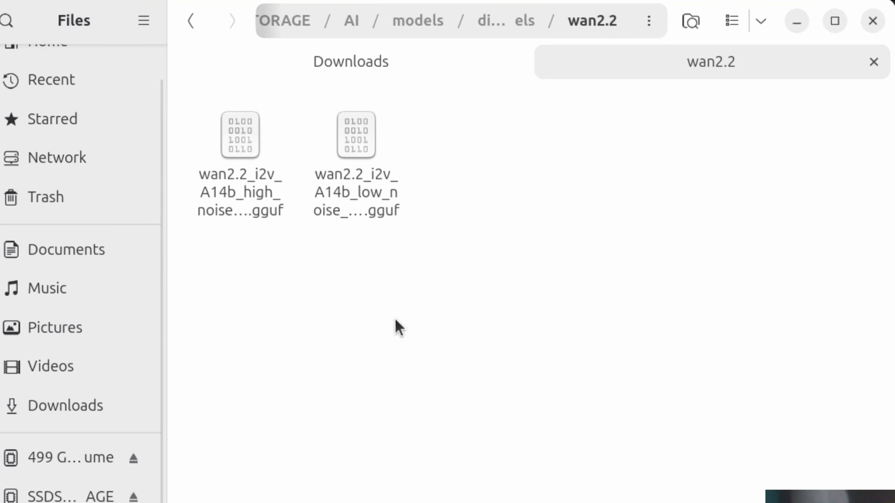
{"action": "right_click", "coordinate": [462, 159]}
{"action": "left_click", "coordinate": [381, 319]}
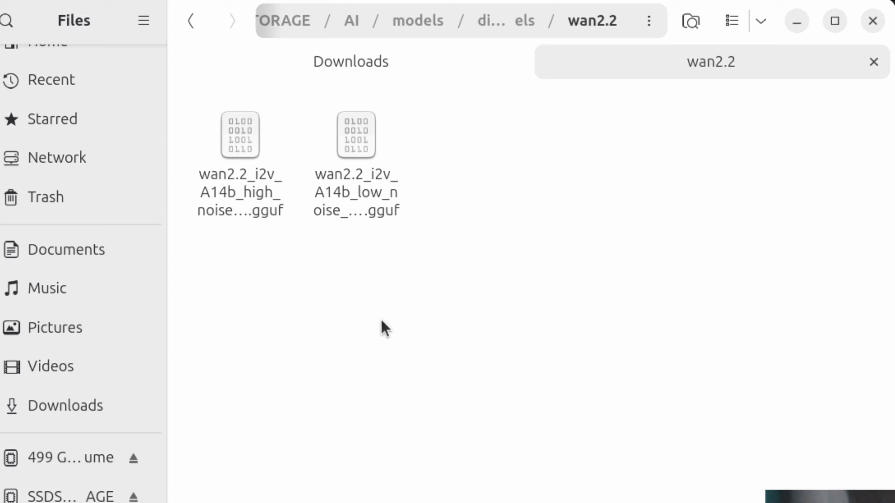
Step: Move Wan2_2_Animate_14B_Q4_K_M.gguf from Downloads into the diffusion_models/wan2.2 folder
{"action": "left_click", "coordinate": [409, 49]}
{"action": "right_click", "coordinate": [367, 317]}
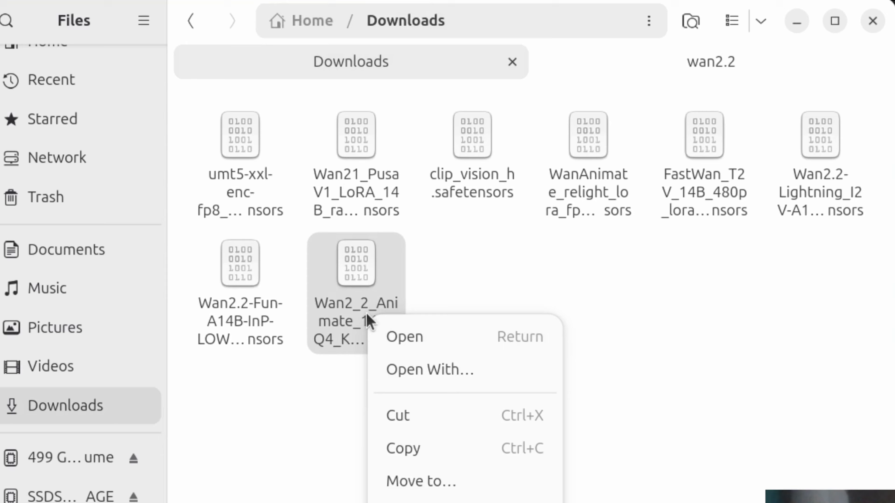
{"action": "left_click", "coordinate": [424, 425]}
{"action": "left_click", "coordinate": [697, 66]}
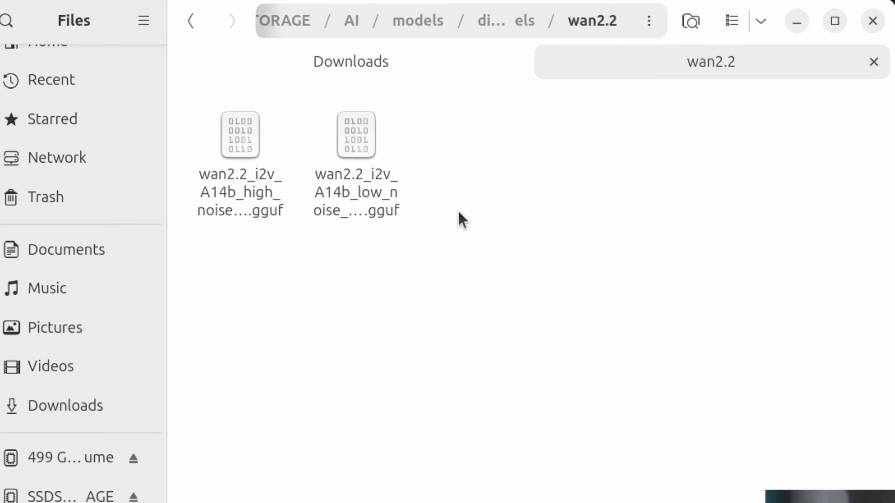
{"action": "key", "text": "ctrl+v"}
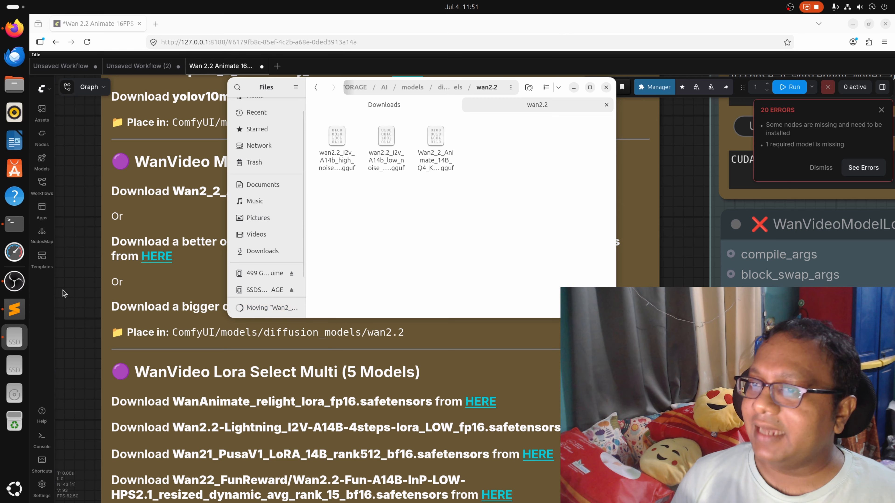
Step: Move the five LoRA files listed under WanVideo Lora Select Multi from Downloads into the models/loras/wan2.2 folder on SSDSTORAGE
{"action": "left_click_drag", "start_coordinate": [80, 330], "coordinate": [97, 155]}
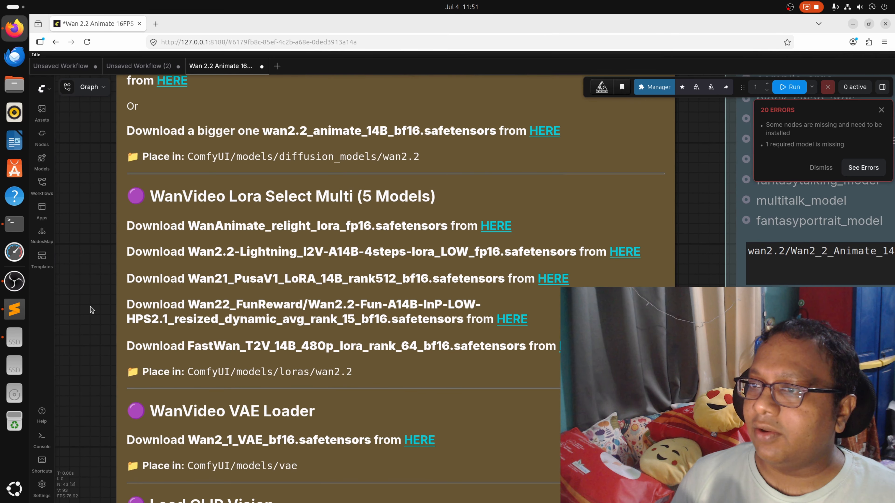
{"action": "left_click_drag", "start_coordinate": [92, 310], "coordinate": [82, 236]}
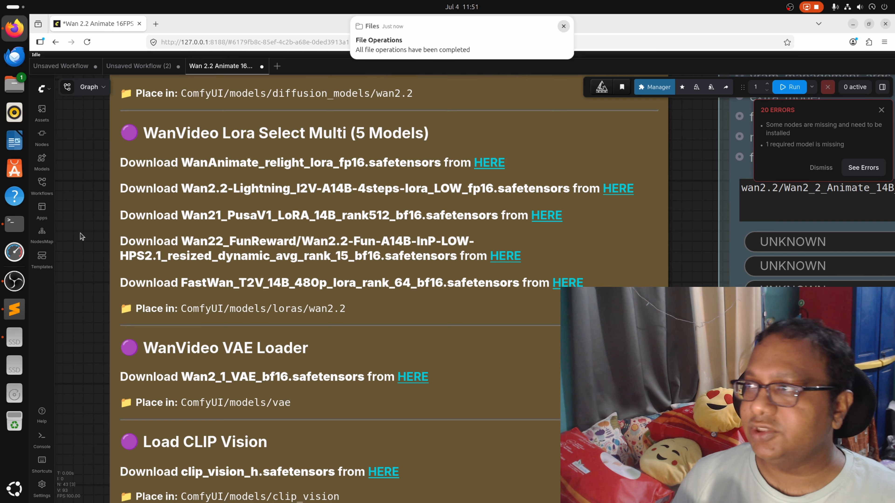
{"action": "left_click", "coordinate": [14, 86]}
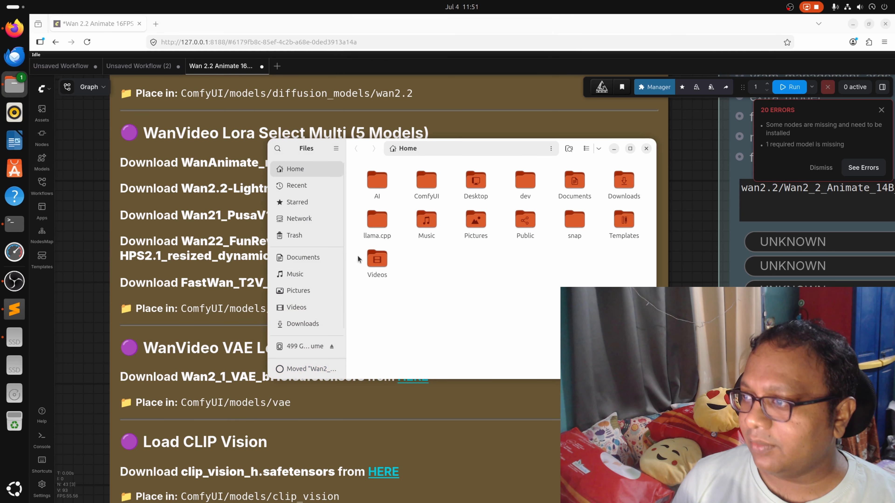
{"action": "left_click", "coordinate": [646, 149]}
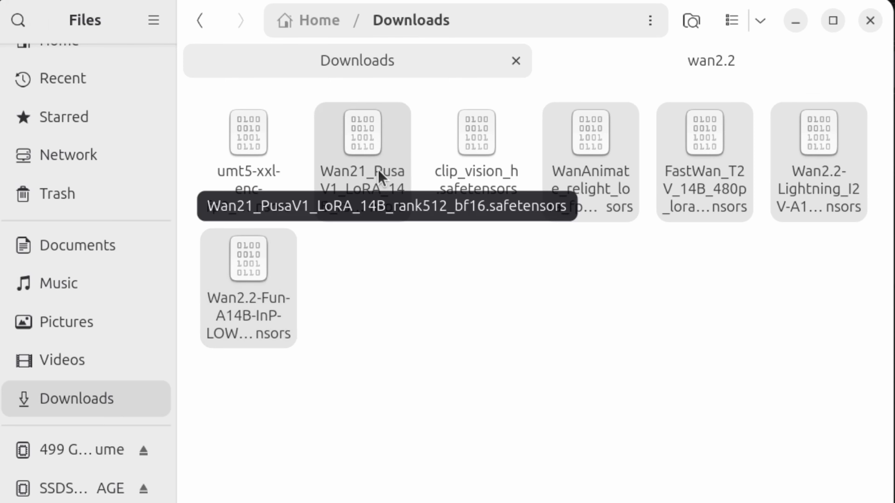
{"action": "key", "text": "ctrl+x"}
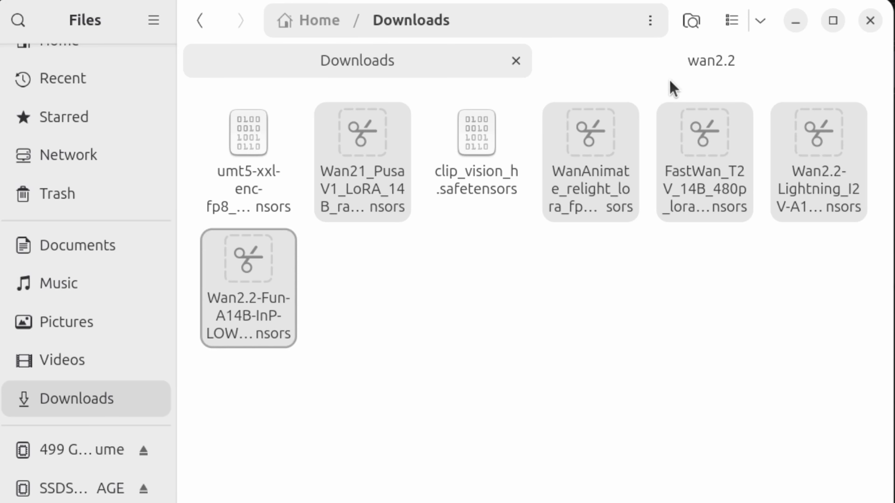
{"action": "left_click", "coordinate": [667, 68]}
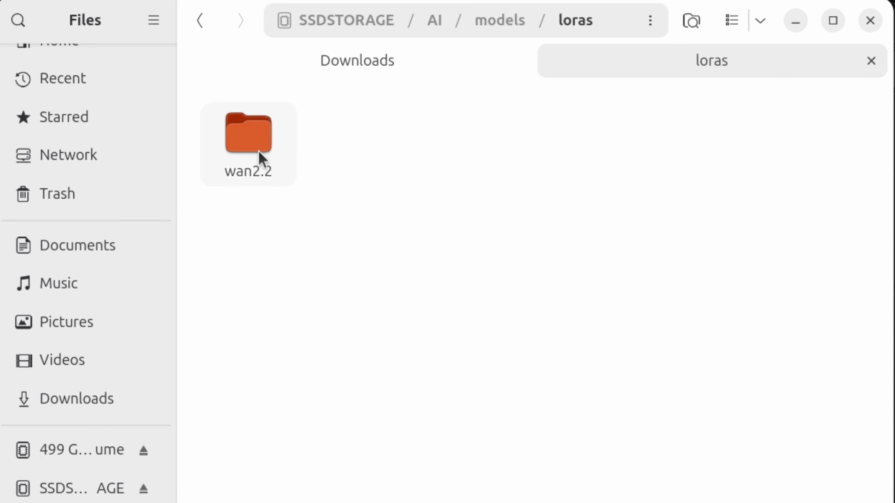
{"action": "double_click", "coordinate": [261, 159]}
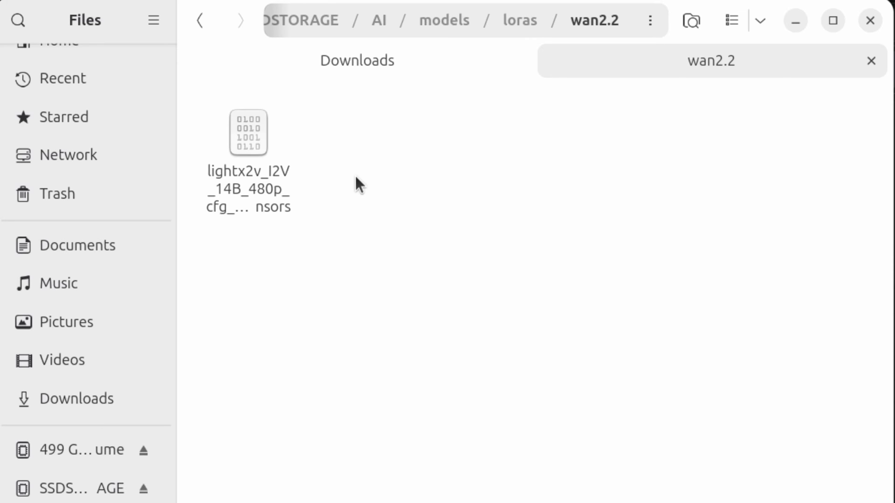
{"action": "key", "text": "ctrl+v"}
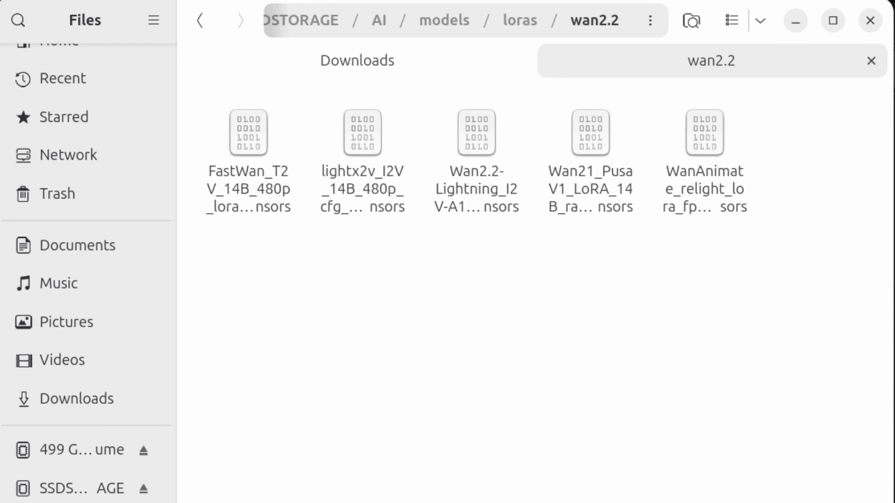
{"action": "left_click", "coordinate": [378, 69]}
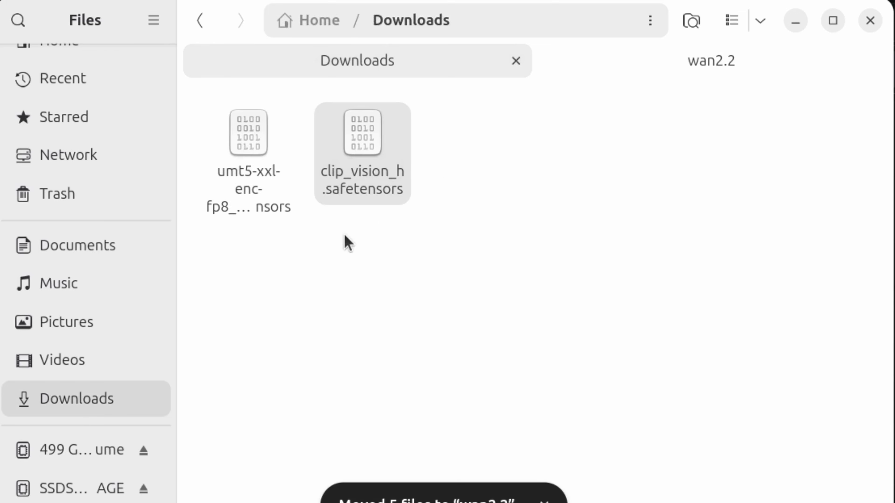
Step: Open the models/vae folder and check it for Wan2_1_VAE_bf16.safetensors against the note's WanVideo VAE Loader section
{"action": "left_click", "coordinate": [596, 64]}
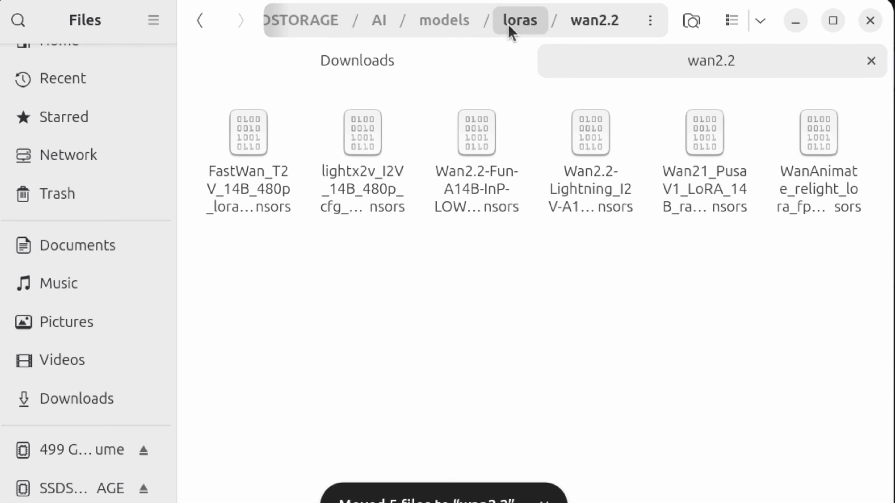
{"action": "left_click", "coordinate": [453, 28]}
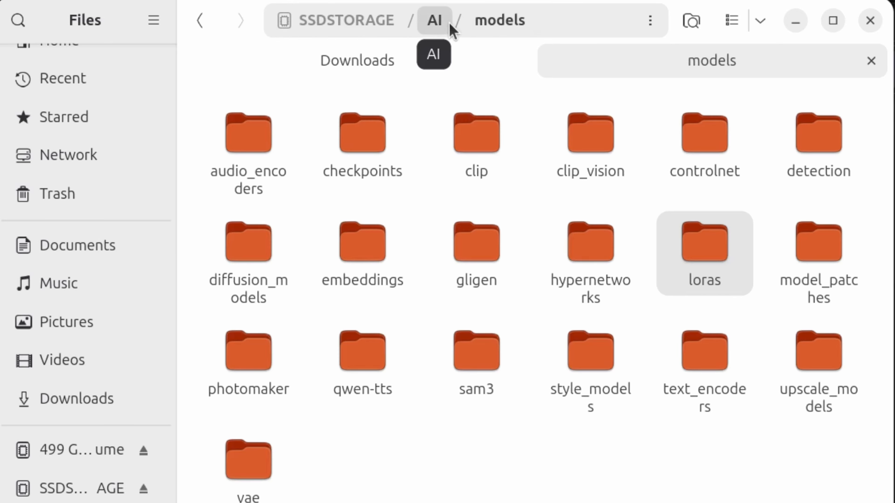
{"action": "double_click", "coordinate": [246, 469]}
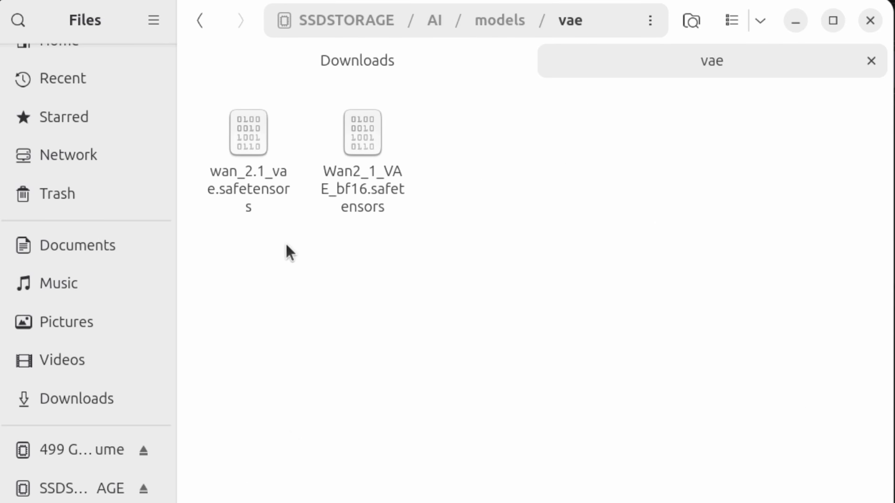
{"action": "left_click", "coordinate": [368, 193]}
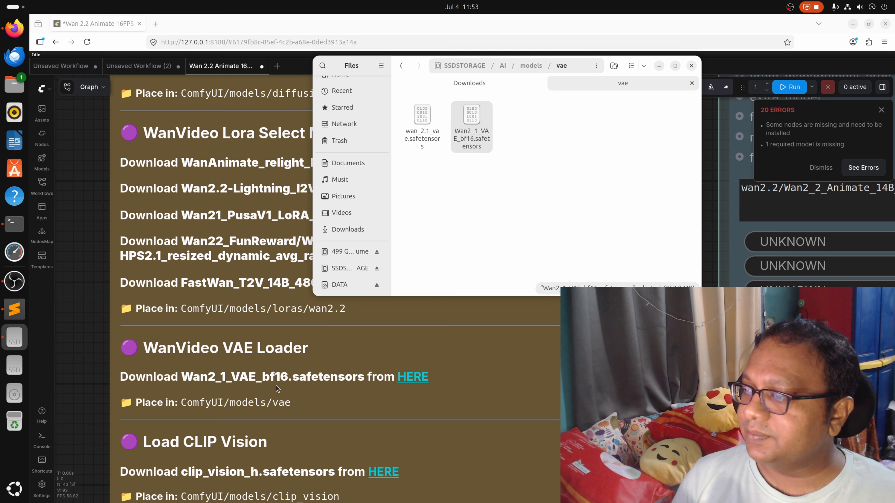
{"action": "left_click", "coordinate": [484, 177]}
Step: Move clip_vision_h.safetensors from Downloads into the models/clip_vision folder, as the note's Load CLIP Vision section requires
{"action": "left_click_drag", "start_coordinate": [94, 388], "coordinate": [95, 114]}
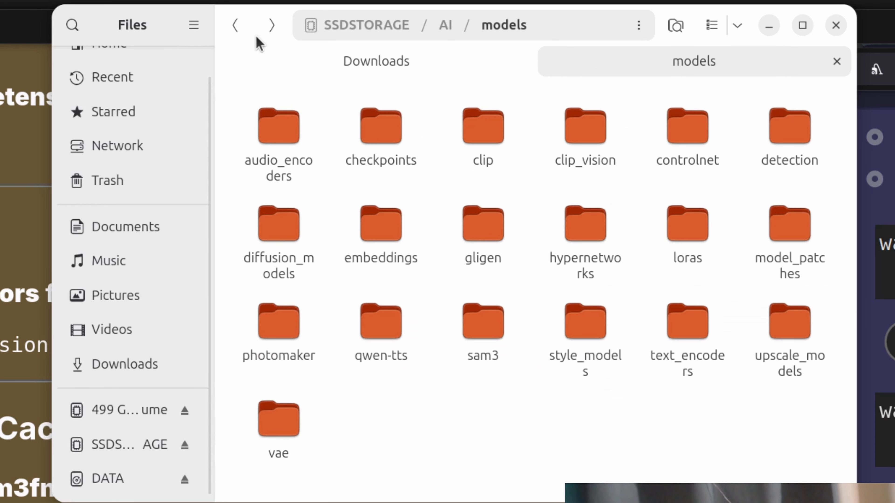
{"action": "left_click_drag", "start_coordinate": [256, 40], "coordinate": [274, 37]}
{"action": "double_click", "coordinate": [627, 152]}
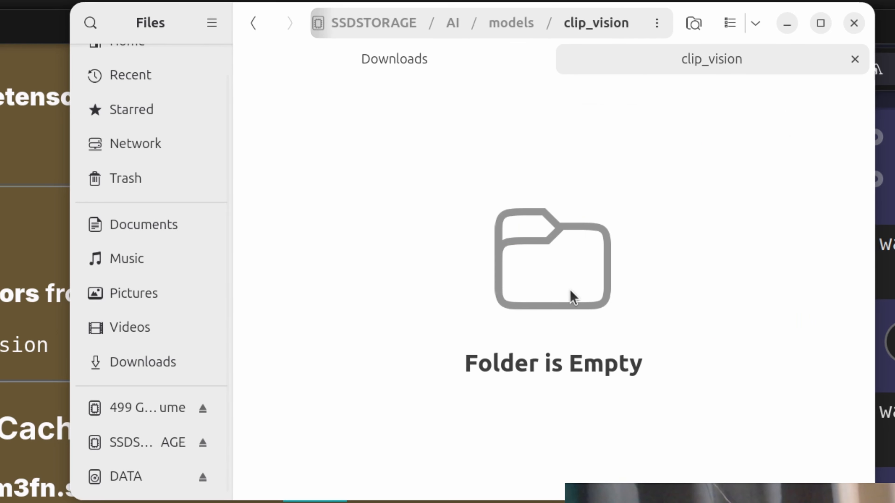
{"action": "left_click", "coordinate": [394, 70]}
{"action": "left_click", "coordinate": [427, 282]}
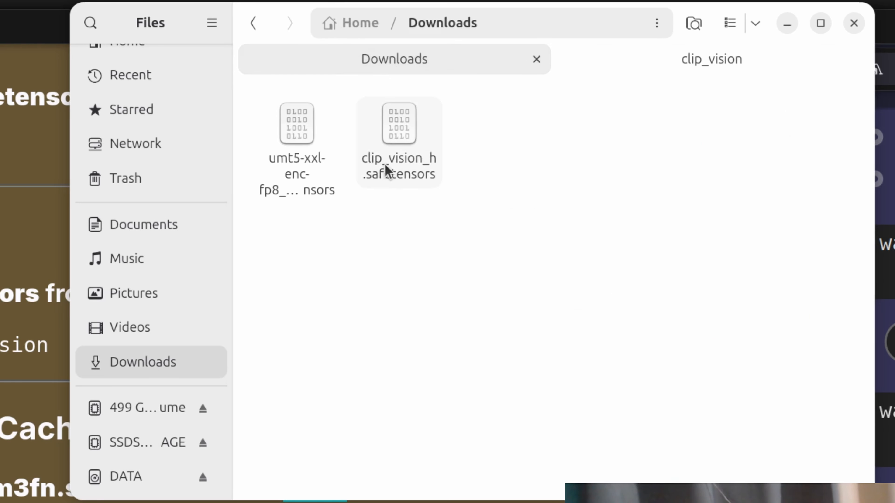
{"action": "left_click", "coordinate": [386, 171]}
{"action": "key", "text": "ctrl+x"}
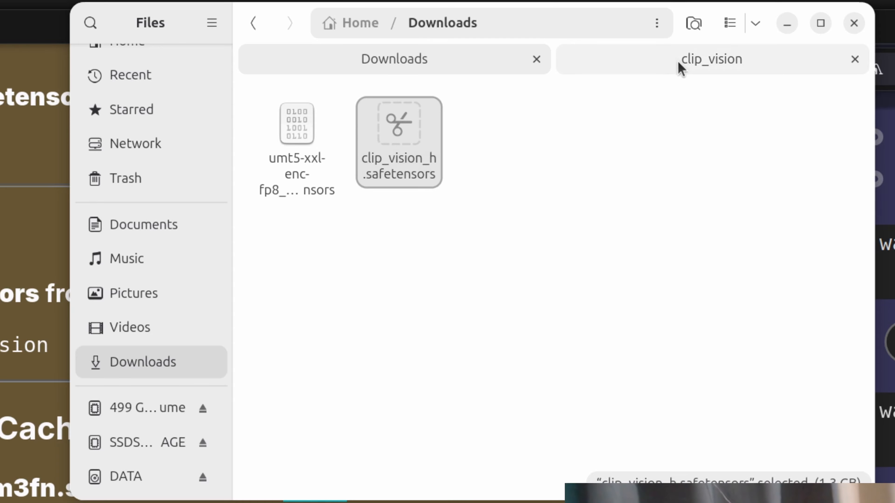
{"action": "left_click", "coordinate": [680, 65]}
{"action": "key", "text": "ctrl+v"}
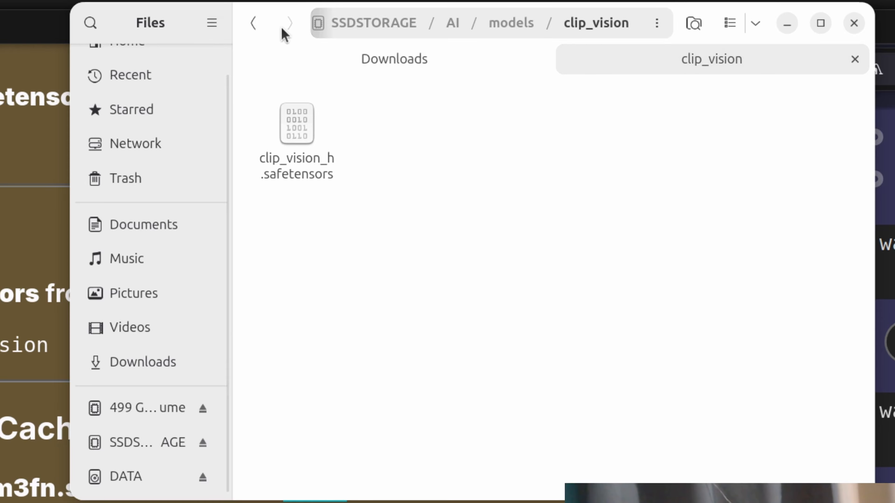
Step: Move umt5-xxl-enc-fp8_e4m3fn.safetensors from Downloads into the models/text_encoders folder
{"action": "left_click", "coordinate": [254, 24]}
{"action": "left_click", "coordinate": [453, 428]}
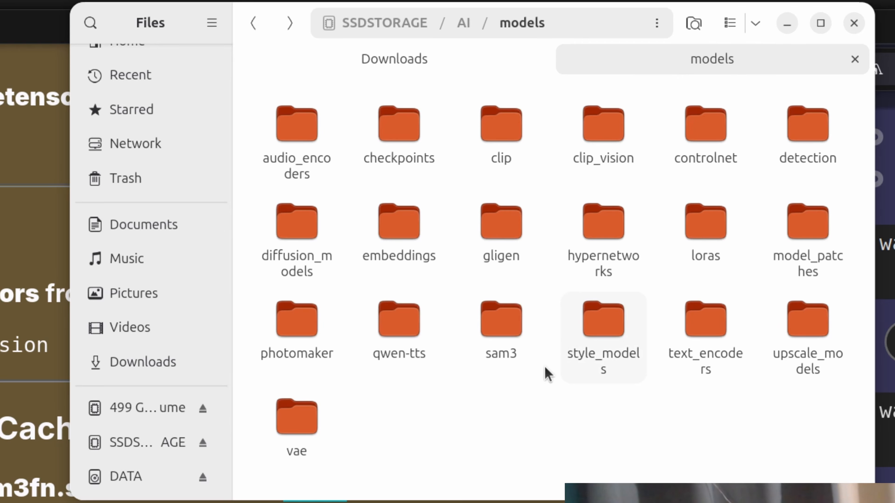
{"action": "double_click", "coordinate": [693, 358]}
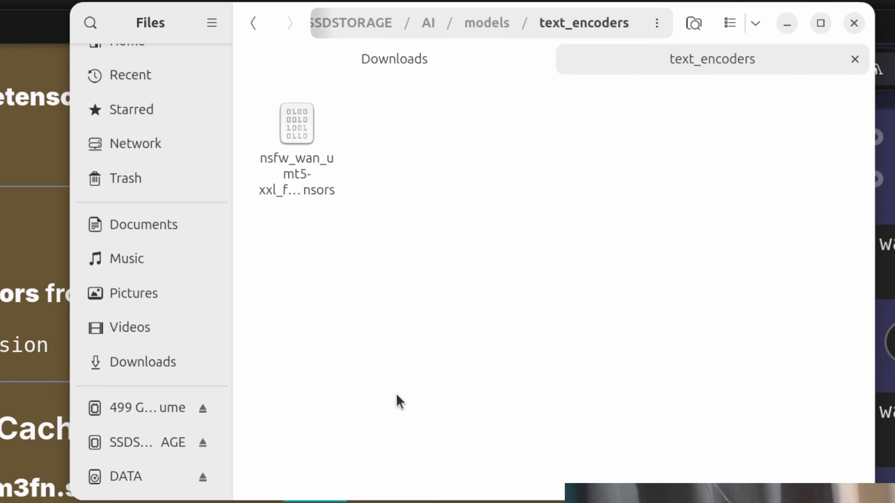
{"action": "left_click", "coordinate": [387, 70]}
{"action": "key", "text": "ctrl+x"}
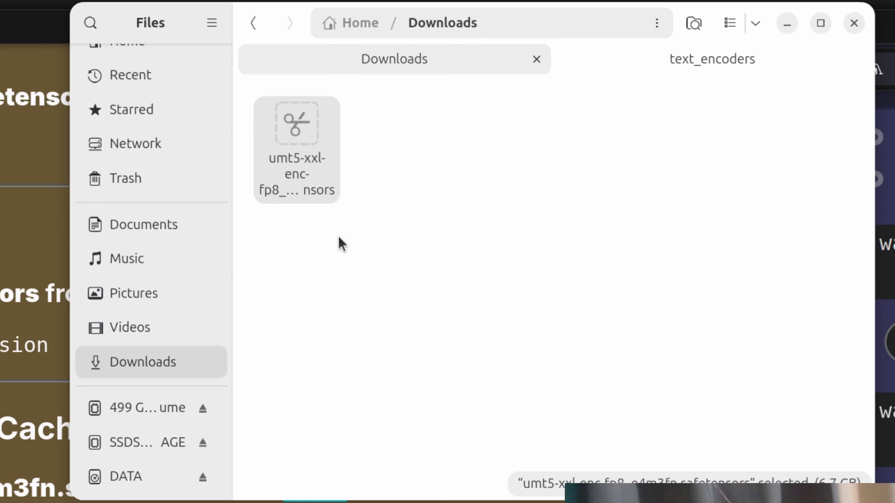
{"action": "left_click", "coordinate": [648, 63]}
{"action": "key", "text": "ctrl+v"}
{"action": "left_click", "coordinate": [454, 53]}
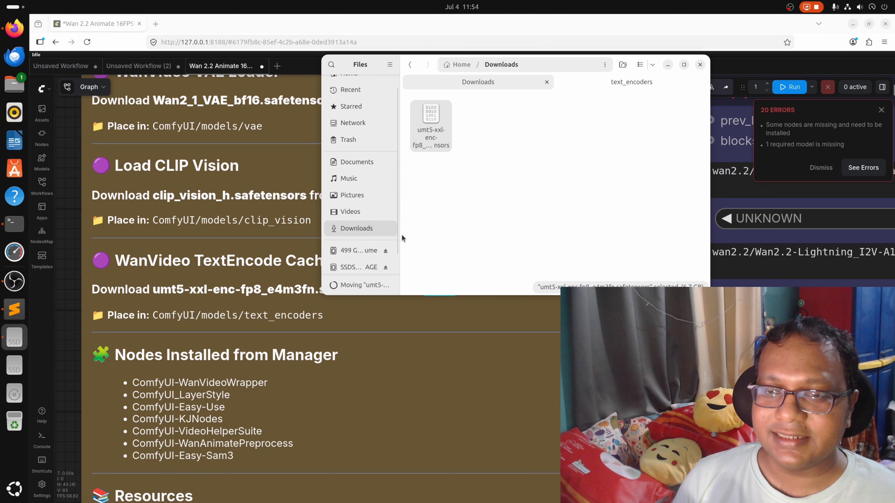
Step: Reload the ComfyUI page, discarding unsaved changes, and review the note's Nodes Installed from Manager list
{"action": "left_click", "coordinate": [89, 43]}
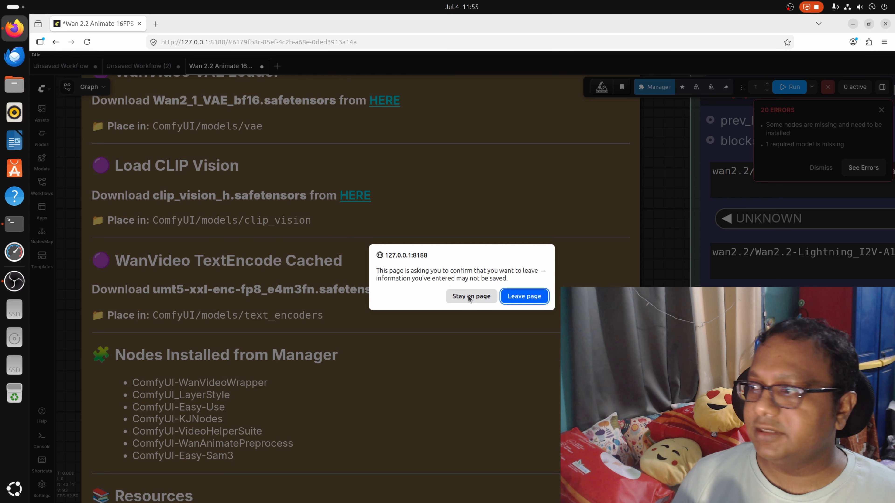
{"action": "left_click", "coordinate": [525, 297]}
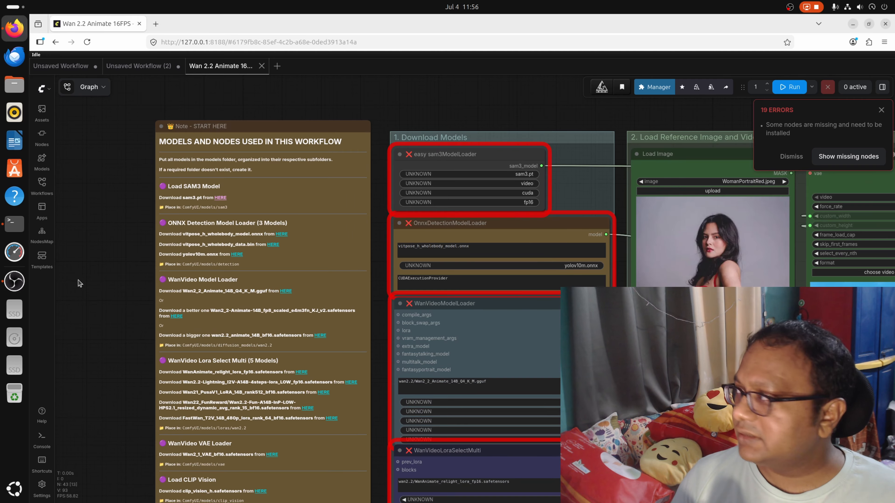
{"action": "scroll", "coordinate": [70, 304], "scroll_direction": "up", "scroll_amount": 1}
{"action": "left_click_drag", "start_coordinate": [74, 349], "coordinate": [85, 306]}
{"action": "left_click_drag", "start_coordinate": [411, 294], "coordinate": [351, 204]}
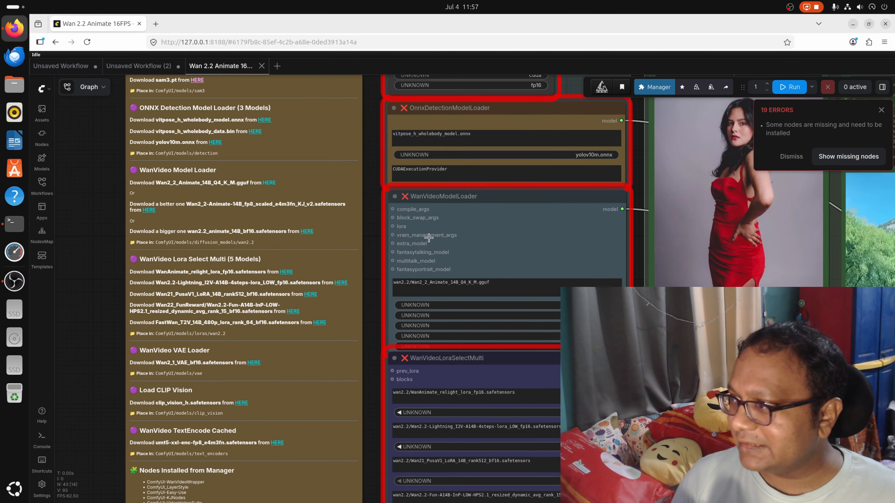
{"action": "left_click_drag", "start_coordinate": [116, 349], "coordinate": [112, 235]}
{"action": "scroll", "coordinate": [156, 394], "scroll_direction": "up", "scroll_amount": 9}
{"action": "left_click_drag", "start_coordinate": [156, 395], "coordinate": [161, 199]}
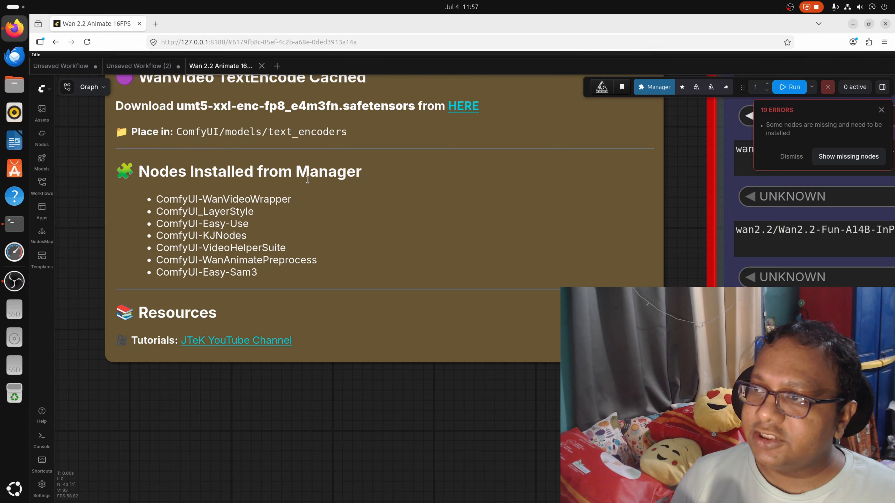
{"action": "left_click_drag", "start_coordinate": [91, 214], "coordinate": [83, 254]}
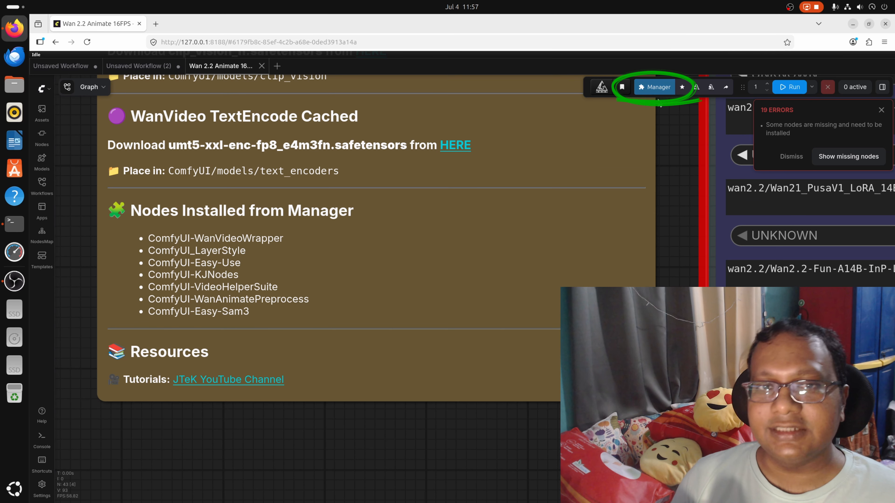
Step: Install all missing custom nodes through ComfyUI Manager: WanVideoWrapper, LayerStyle, WanAnimatePreprocess and Easy-Sam3, and dismiss the installation message
{"action": "left_click", "coordinate": [645, 88]}
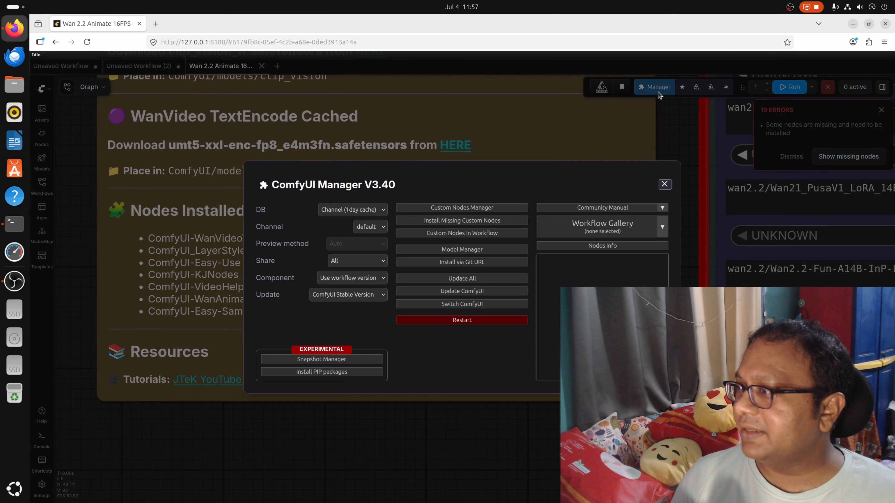
{"action": "left_click", "coordinate": [457, 222]}
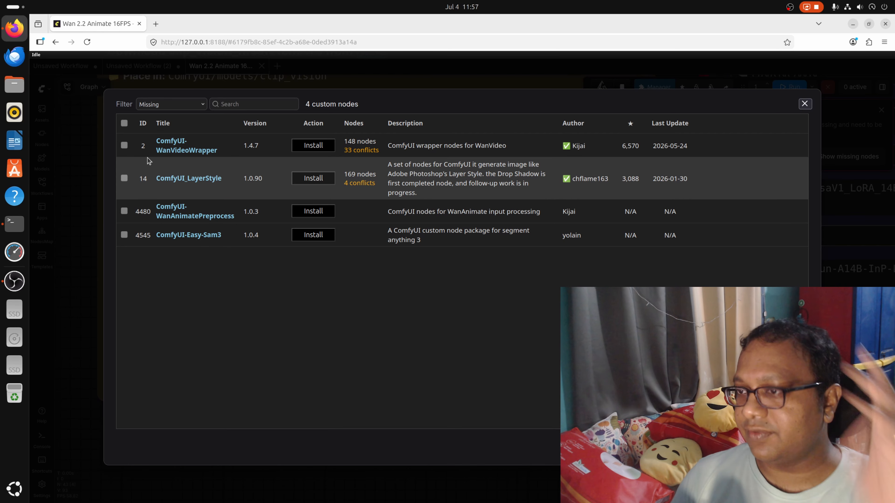
{"action": "left_click", "coordinate": [124, 124]}
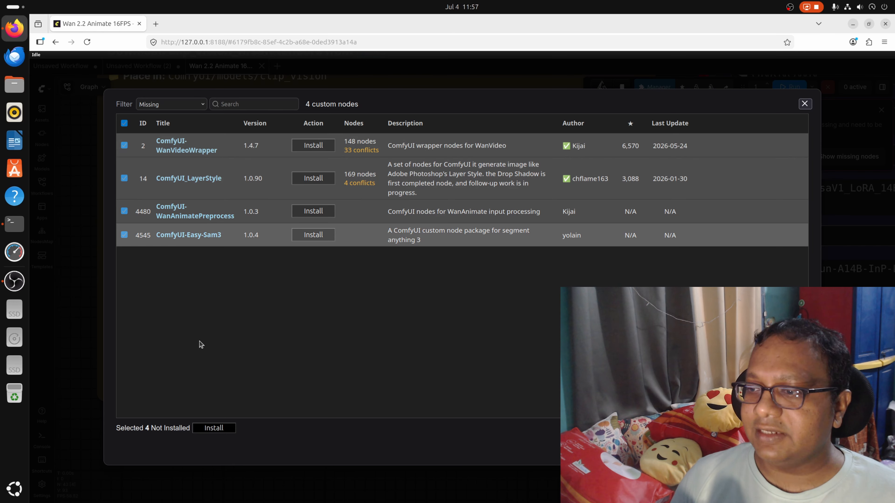
{"action": "left_click", "coordinate": [215, 428]}
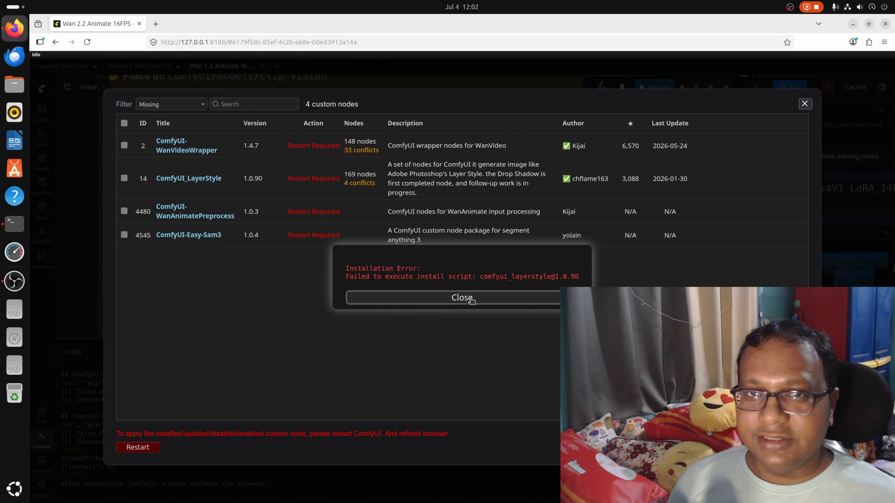
{"action": "left_click", "coordinate": [461, 298]}
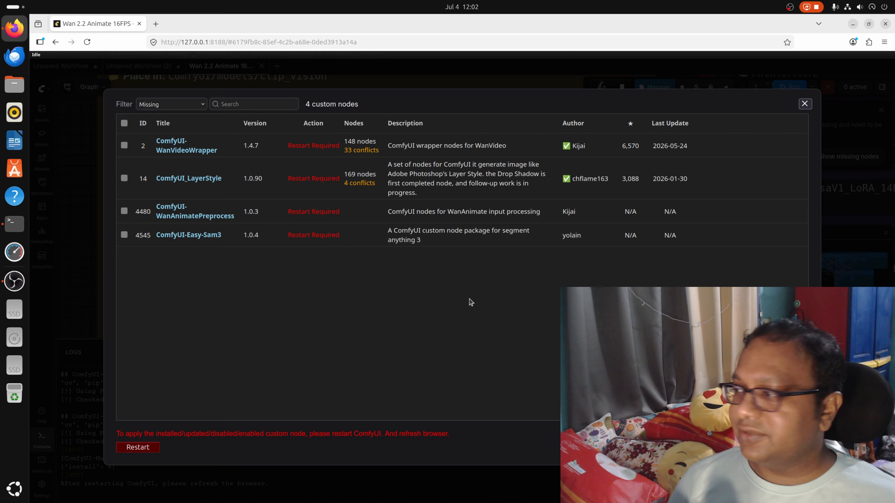
Step: Restart ComfyUI to apply the installed custom nodes, refresh the browser, and return to the note's list of required nodes
{"action": "left_click", "coordinate": [146, 451]}
{"action": "left_click", "coordinate": [548, 305]}
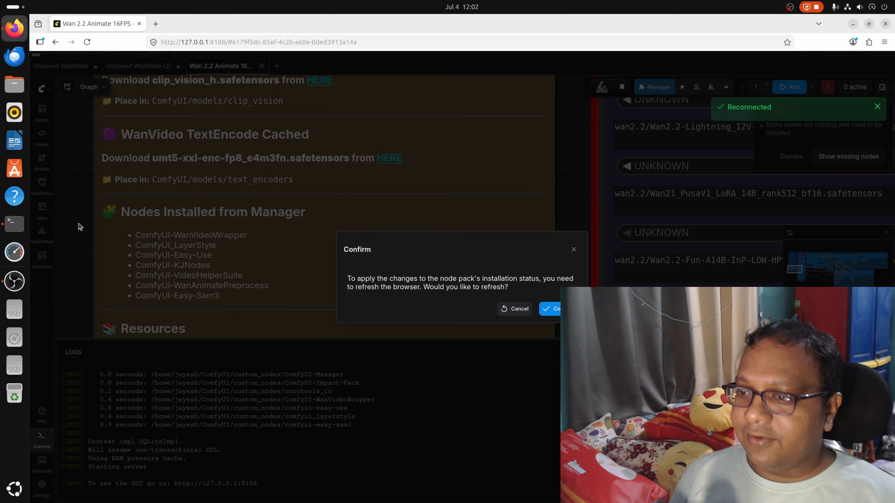
{"action": "left_click", "coordinate": [549, 310]}
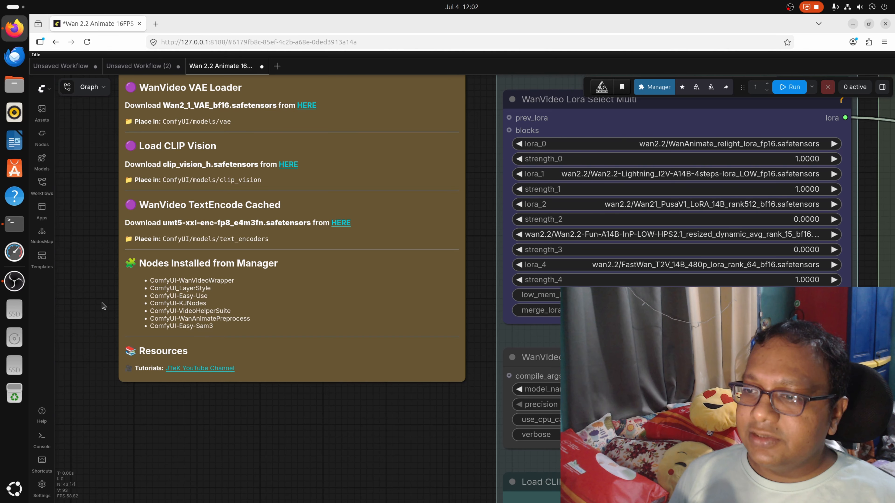
{"action": "scroll", "coordinate": [101, 304], "scroll_direction": "up", "scroll_amount": 8}
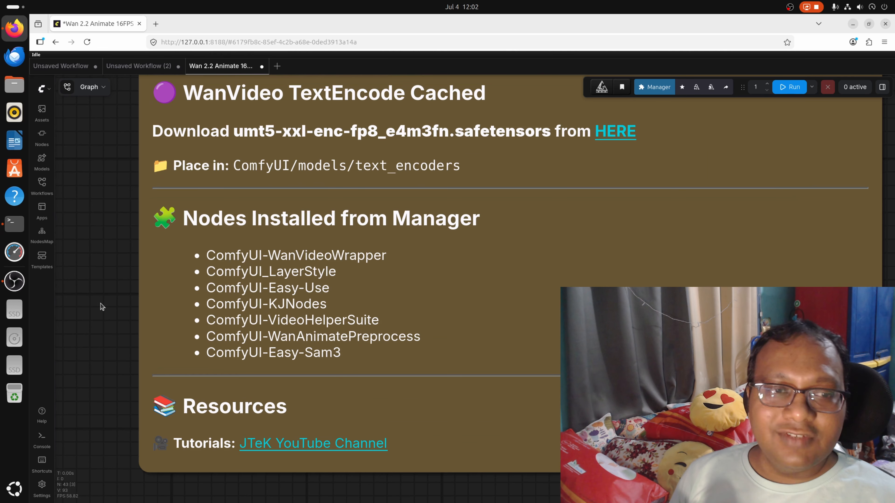
Step: Look over the workflow from the model loaders and prompt nodes through the Animation and Others group to its Video Combine node
{"action": "scroll", "coordinate": [100, 303], "scroll_direction": "down", "scroll_amount": 10}
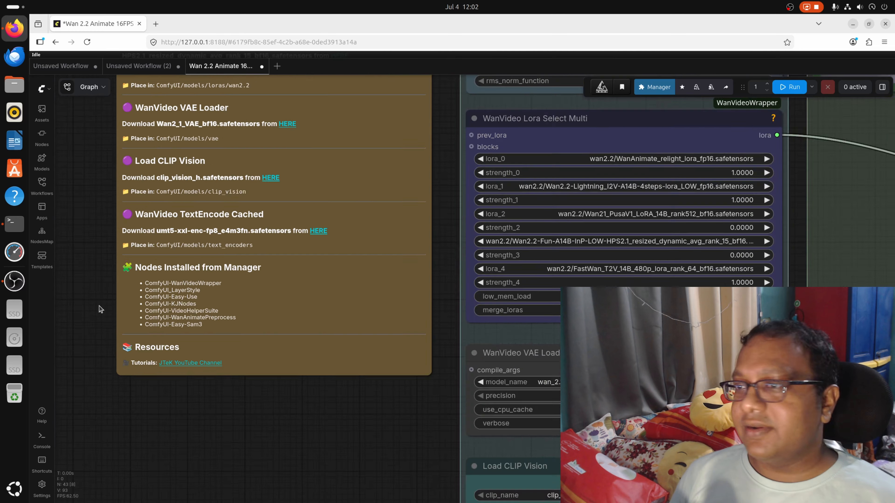
{"action": "scroll", "coordinate": [338, 400], "scroll_direction": "down", "scroll_amount": 5}
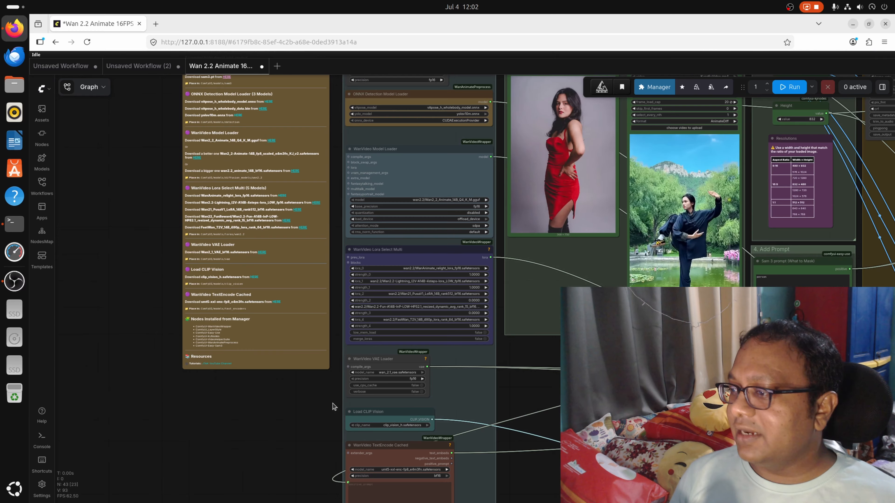
{"action": "scroll", "coordinate": [335, 416], "scroll_direction": "down", "scroll_amount": 1}
{"action": "left_click_drag", "start_coordinate": [316, 426], "coordinate": [166, 314]}
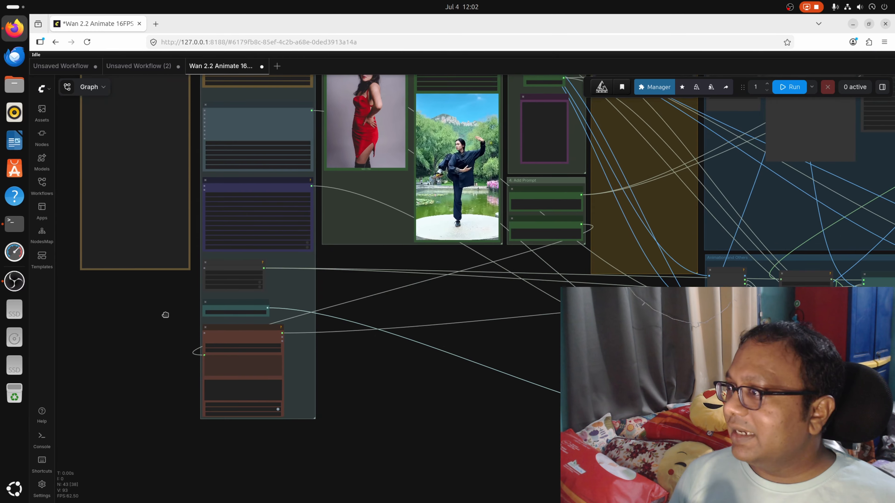
{"action": "scroll", "coordinate": [415, 355], "scroll_direction": "down", "scroll_amount": 5}
{"action": "scroll", "coordinate": [414, 357], "scroll_direction": "up", "scroll_amount": 8}
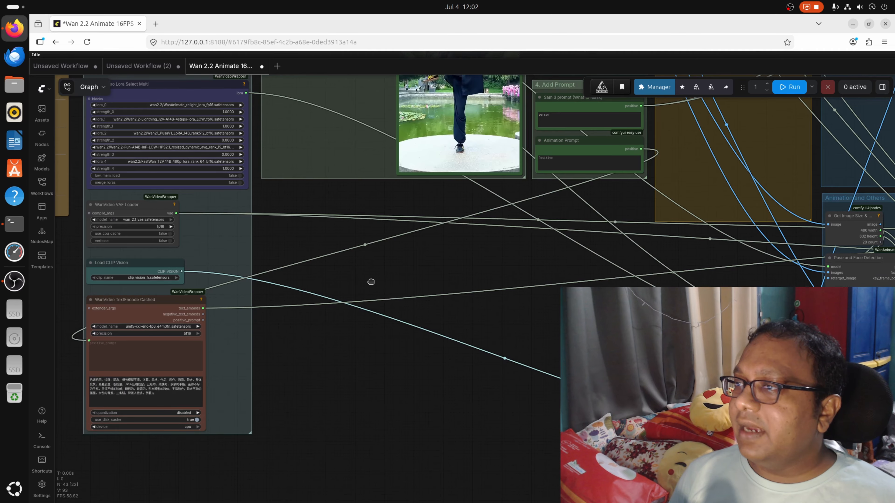
{"action": "left_click_drag", "start_coordinate": [369, 282], "coordinate": [206, 366]}
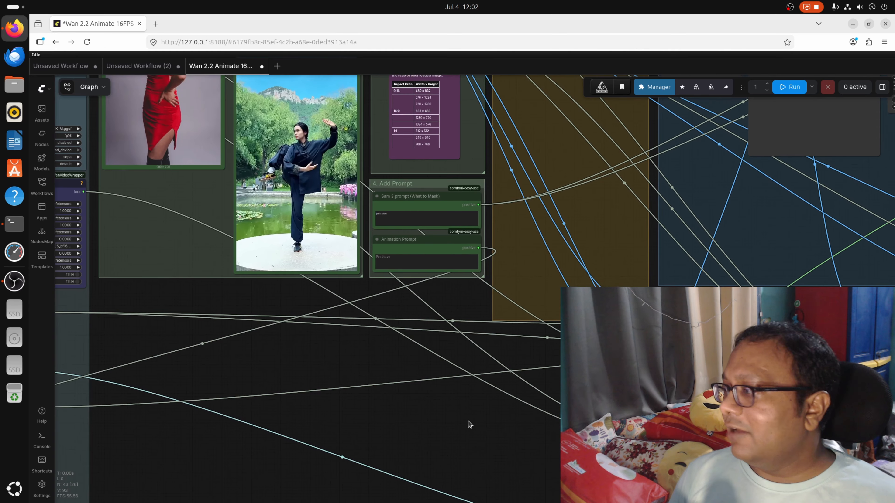
{"action": "left_click_drag", "start_coordinate": [470, 424], "coordinate": [274, 333]}
{"action": "scroll", "coordinate": [276, 336], "scroll_direction": "down", "scroll_amount": 10}
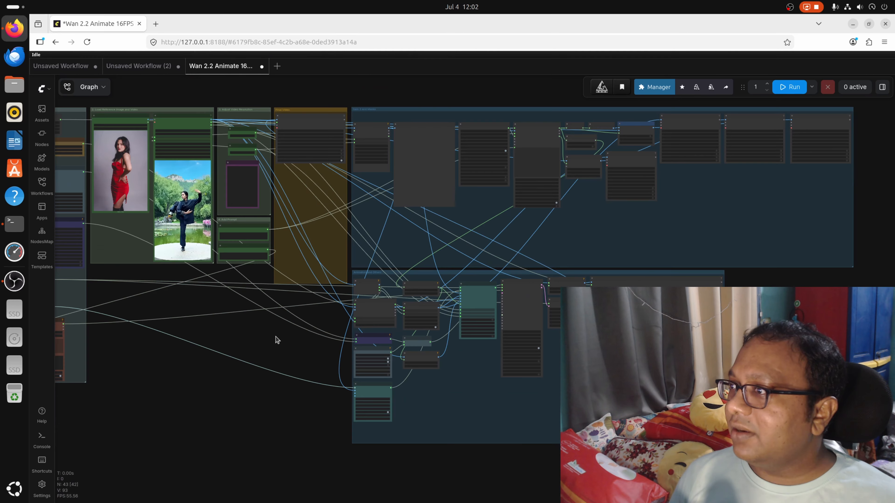
{"action": "scroll", "coordinate": [385, 357], "scroll_direction": "up", "scroll_amount": 8}
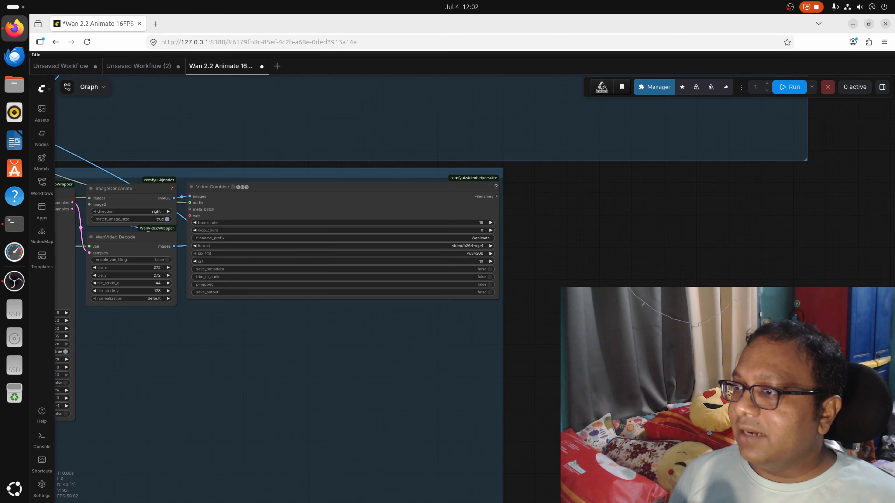
{"action": "scroll", "coordinate": [478, 338], "scroll_direction": "down", "scroll_amount": 8}
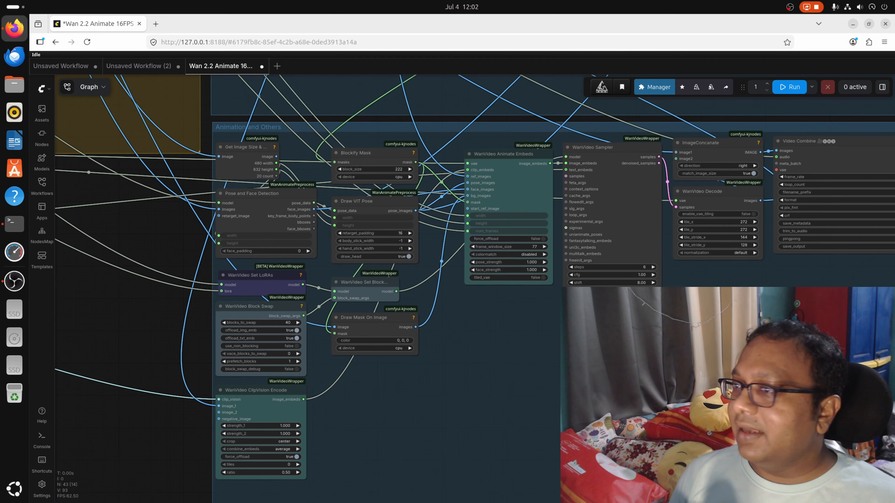
Step: Examine the nodes in the Sam 3 and Masks group, including its Video Combine nodes, and return to the start of the workflow
{"action": "scroll", "coordinate": [373, 256], "scroll_direction": "up", "scroll_amount": 8}
{"action": "left_click_drag", "start_coordinate": [374, 255], "coordinate": [348, 465]}
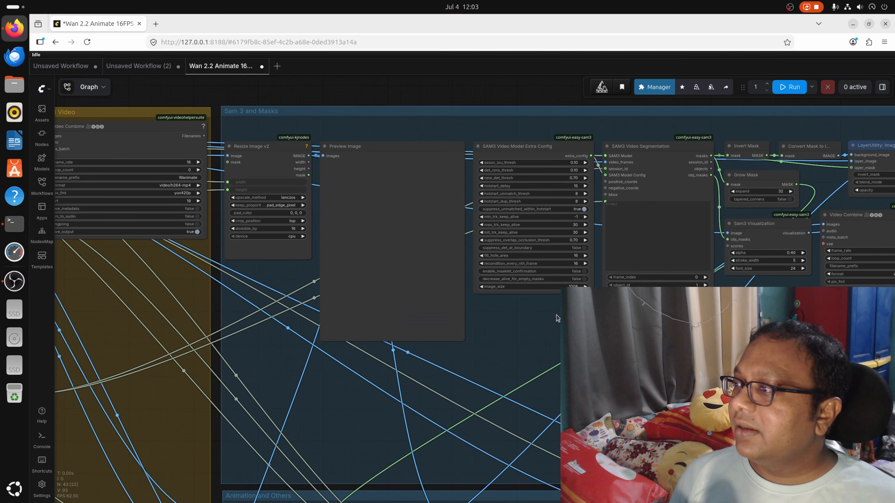
{"action": "left_click_drag", "start_coordinate": [558, 318], "coordinate": [250, 307]}
{"action": "left_click_drag", "start_coordinate": [546, 337], "coordinate": [198, 311]}
{"action": "left_click_drag", "start_coordinate": [533, 316], "coordinate": [392, 420]}
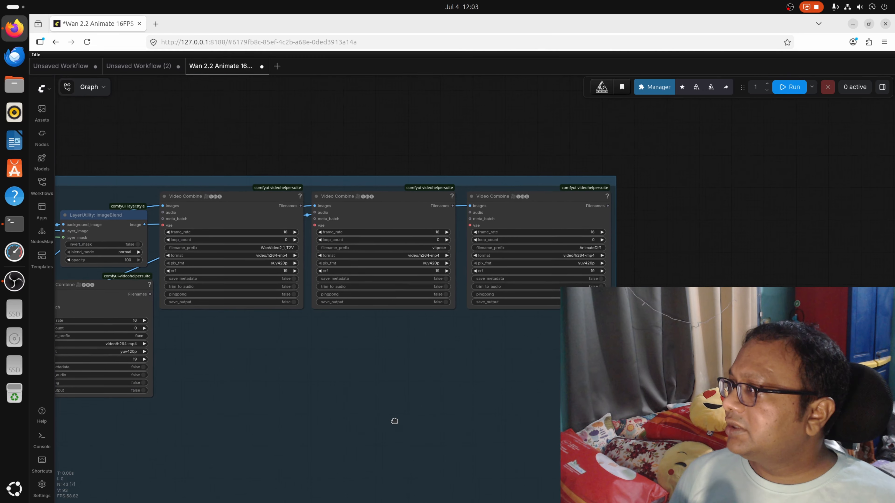
{"action": "left_click_drag", "start_coordinate": [121, 438], "coordinate": [493, 328]}
{"action": "scroll", "coordinate": [491, 328], "scroll_direction": "down", "scroll_amount": 7}
{"action": "scroll", "coordinate": [439, 339], "scroll_direction": "down", "scroll_amount": 5}
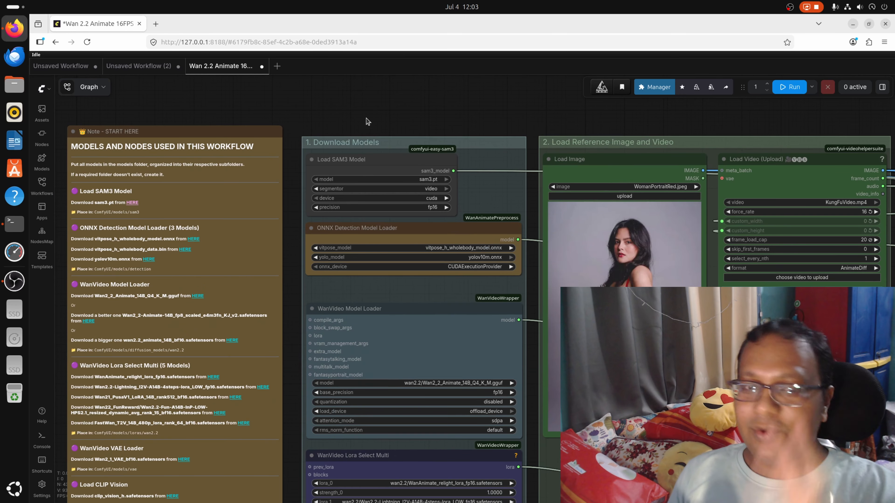
Step: Review the Download Models and Load Reference Image and Video groups, including the loaded portrait and kung fu video
{"action": "left_click_drag", "start_coordinate": [386, 123], "coordinate": [280, 90]}
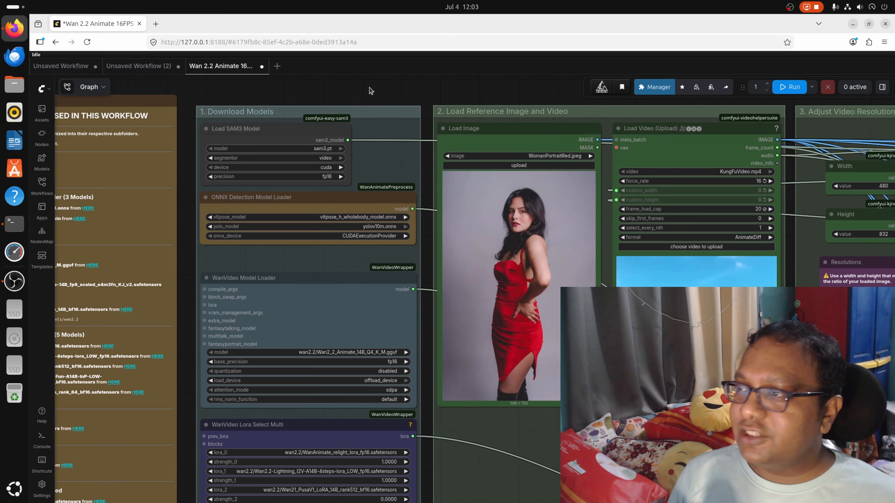
{"action": "left_click_drag", "start_coordinate": [370, 88], "coordinate": [318, 77]}
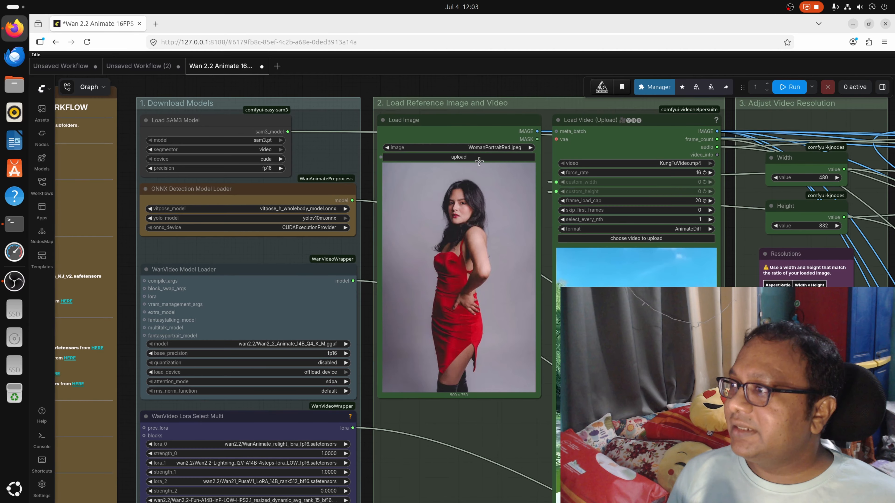
{"action": "left_click_drag", "start_coordinate": [474, 85], "coordinate": [432, 88]}
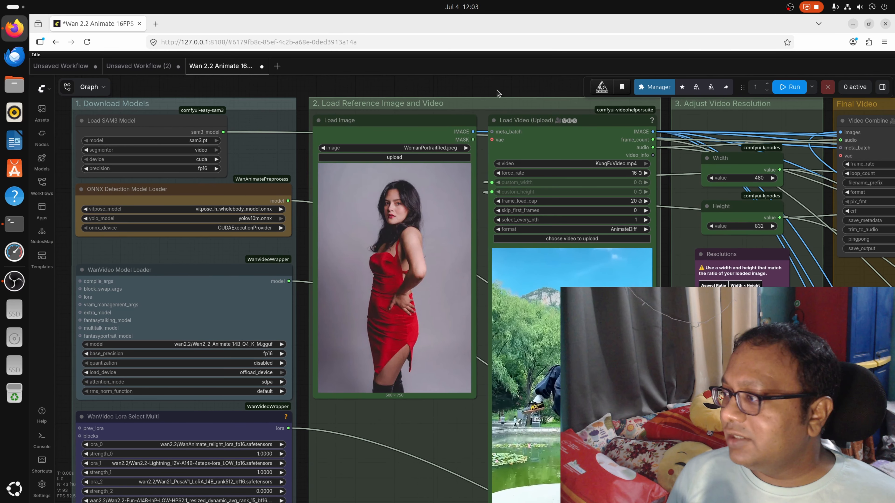
{"action": "left_click_drag", "start_coordinate": [505, 91], "coordinate": [370, 83]}
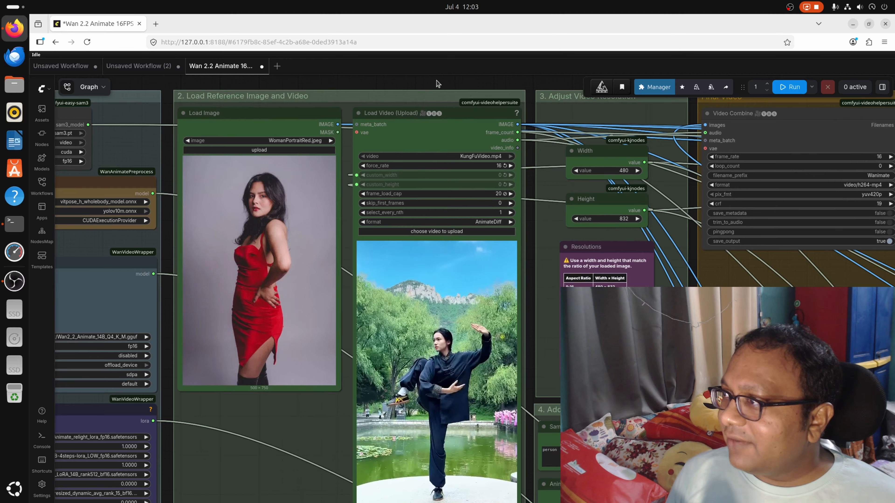
{"action": "left_click_drag", "start_coordinate": [436, 81], "coordinate": [520, 89]}
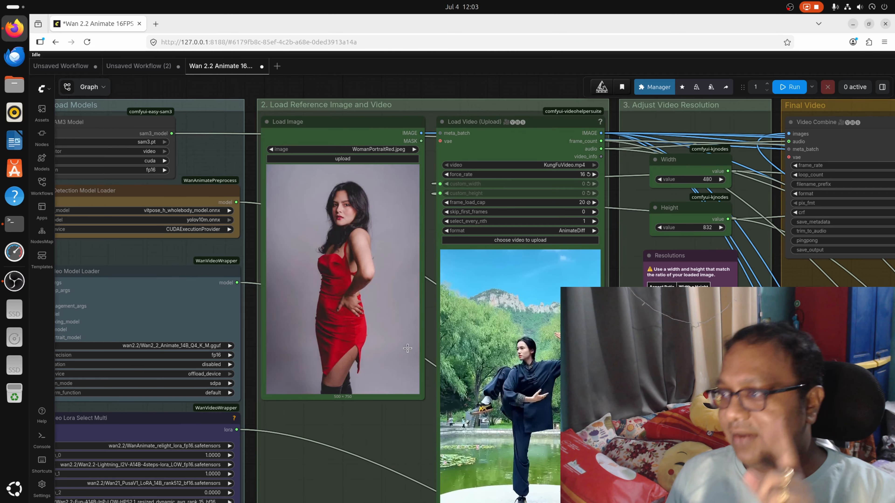
{"action": "left_click_drag", "start_coordinate": [476, 87], "coordinate": [417, 63]}
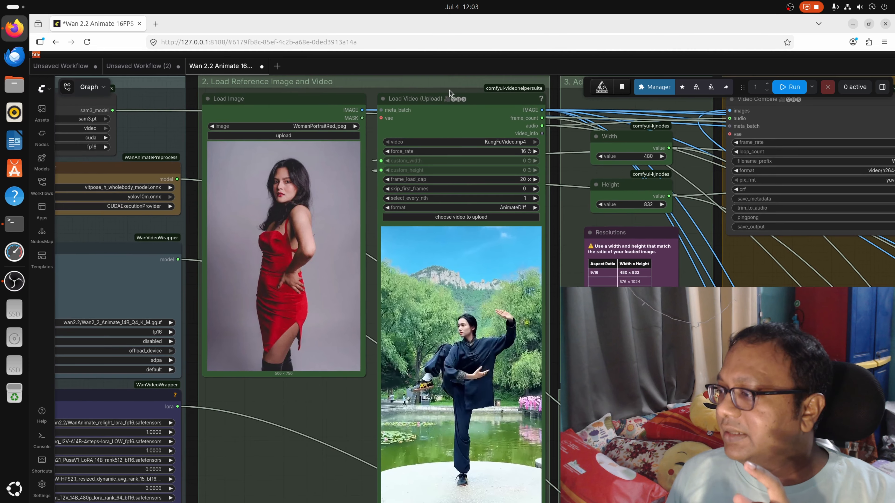
{"action": "scroll", "coordinate": [451, 348], "scroll_direction": "down", "scroll_amount": 3}
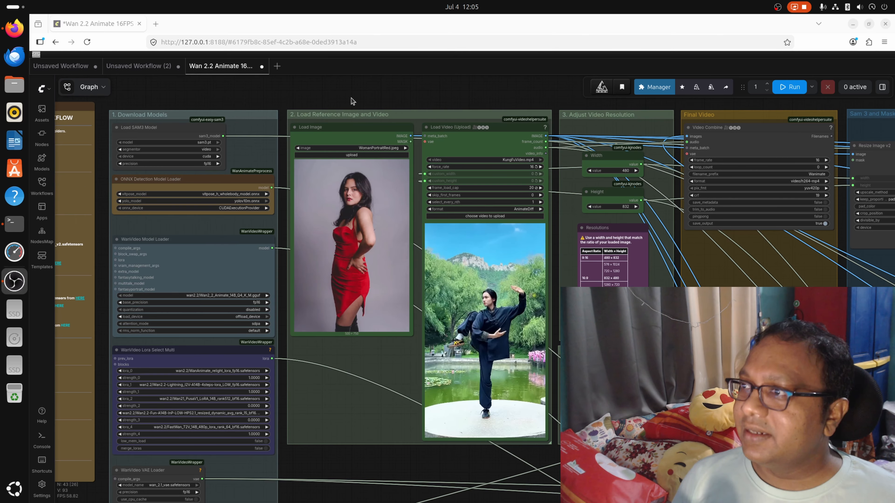
{"action": "scroll", "coordinate": [347, 103], "scroll_direction": "up", "scroll_amount": 2}
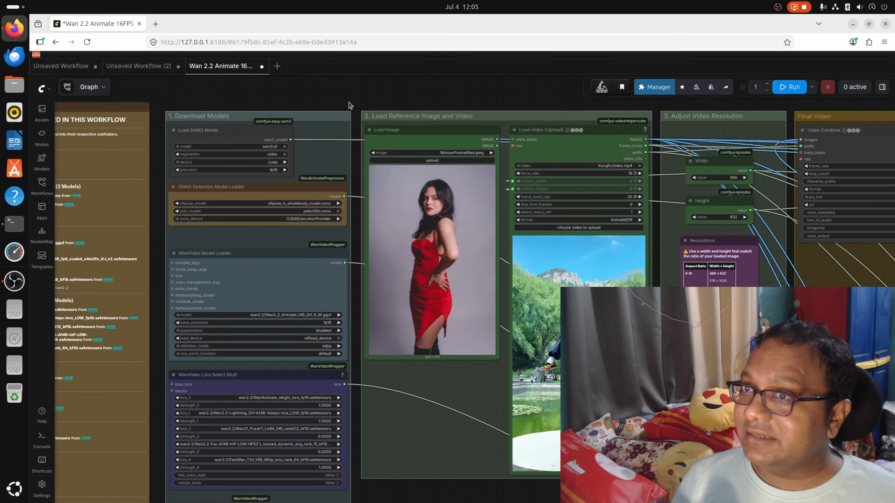
{"action": "scroll", "coordinate": [347, 102], "scroll_direction": "up", "scroll_amount": 2}
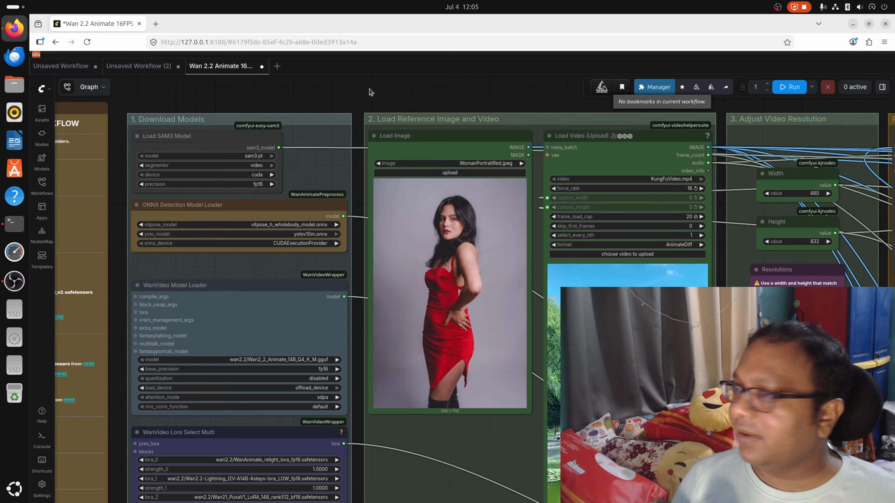
Step: In the Load SAM3 Model node, set the device to cuda and the precision to fp16
{"action": "left_click_drag", "start_coordinate": [349, 106], "coordinate": [401, 96]}
{"action": "left_click_drag", "start_coordinate": [168, 198], "coordinate": [212, 258]}
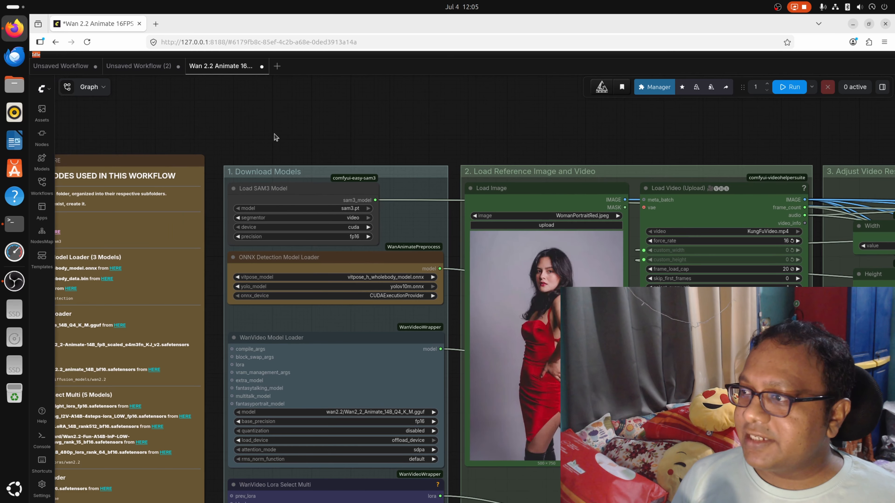
{"action": "scroll", "coordinate": [274, 133], "scroll_direction": "up", "scroll_amount": 2}
{"action": "left_click_drag", "start_coordinate": [353, 150], "coordinate": [350, 144]}
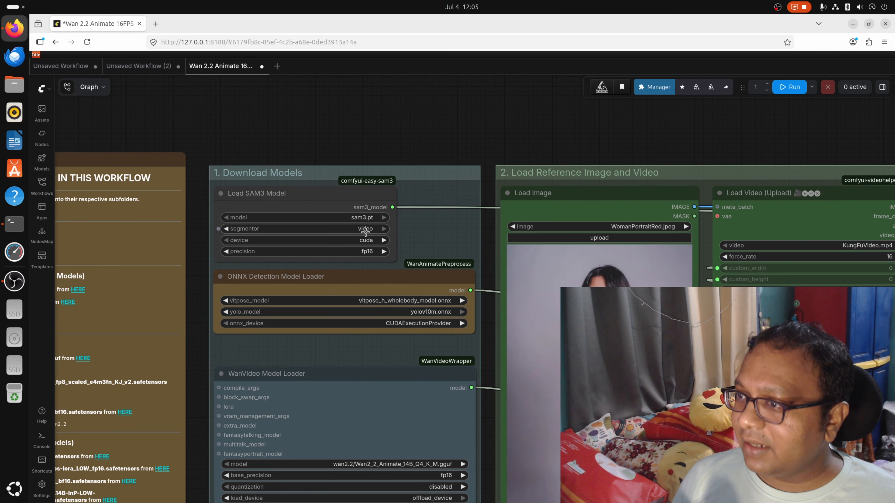
{"action": "left_click", "coordinate": [376, 240]}
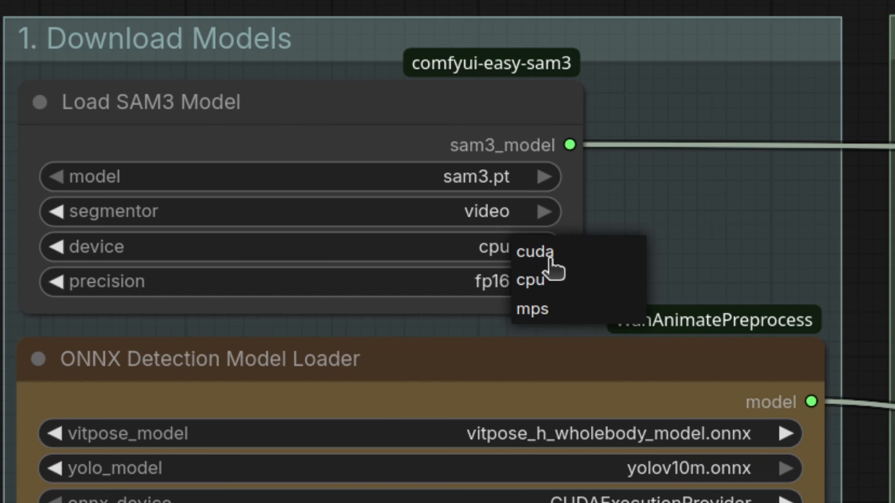
{"action": "left_click", "coordinate": [549, 256]}
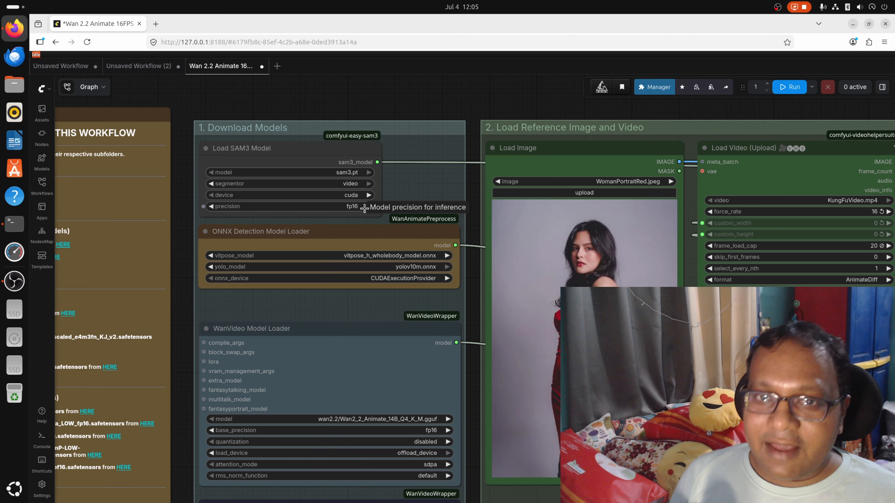
{"action": "left_click", "coordinate": [366, 208]}
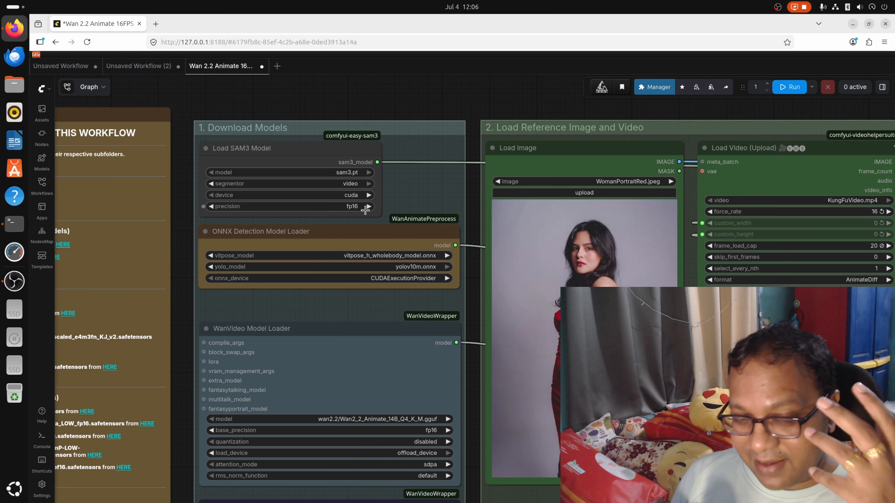
{"action": "left_click", "coordinate": [354, 206]}
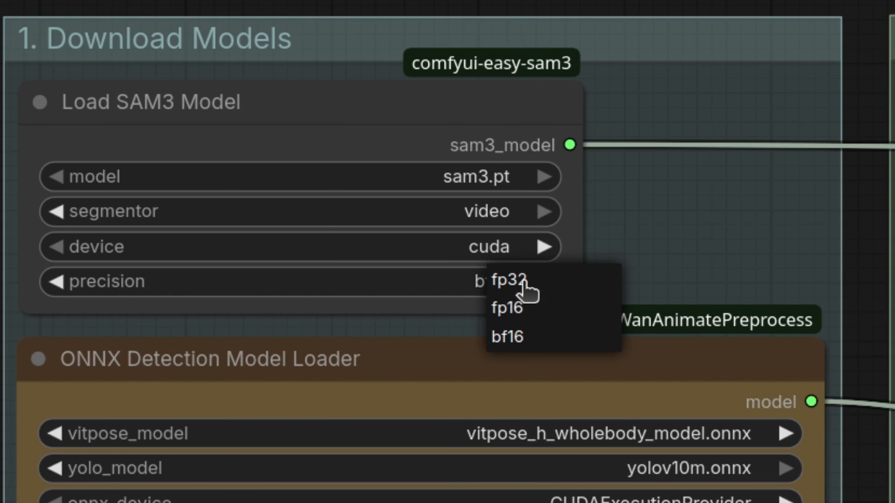
{"action": "left_click", "coordinate": [518, 309]}
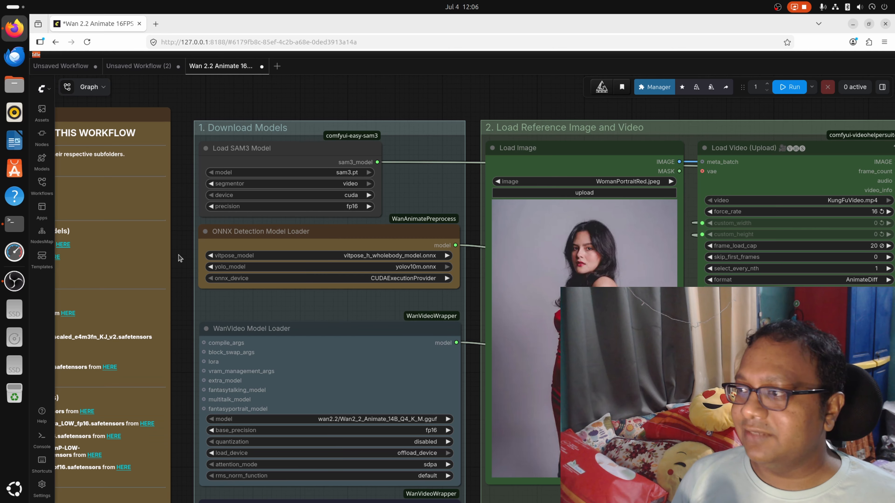
Step: Set the attention mode of the WanVideo Model Loader node to sdpa
{"action": "scroll", "coordinate": [190, 127], "scroll_direction": "down", "scroll_amount": 5}
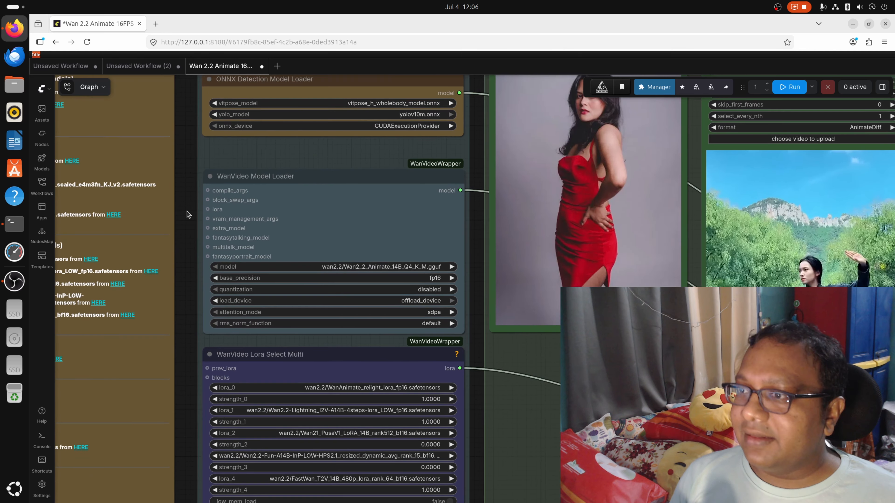
{"action": "scroll", "coordinate": [189, 219], "scroll_direction": "down", "scroll_amount": 2}
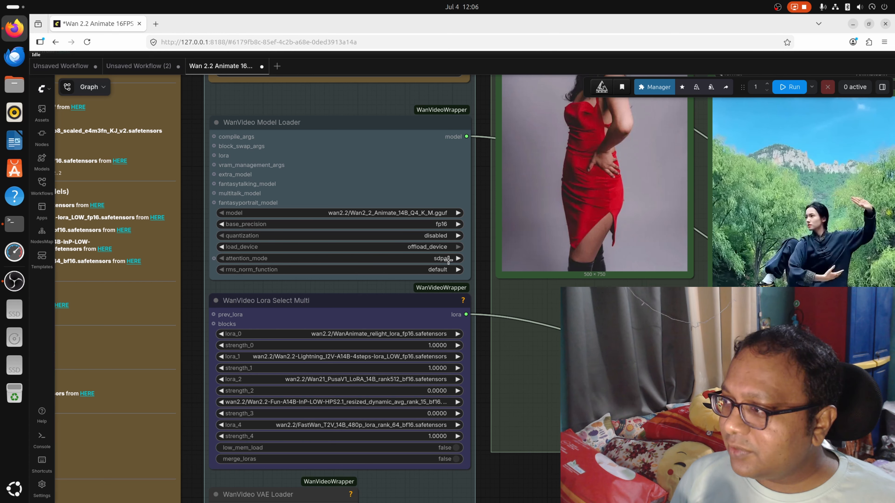
{"action": "left_click", "coordinate": [443, 259]}
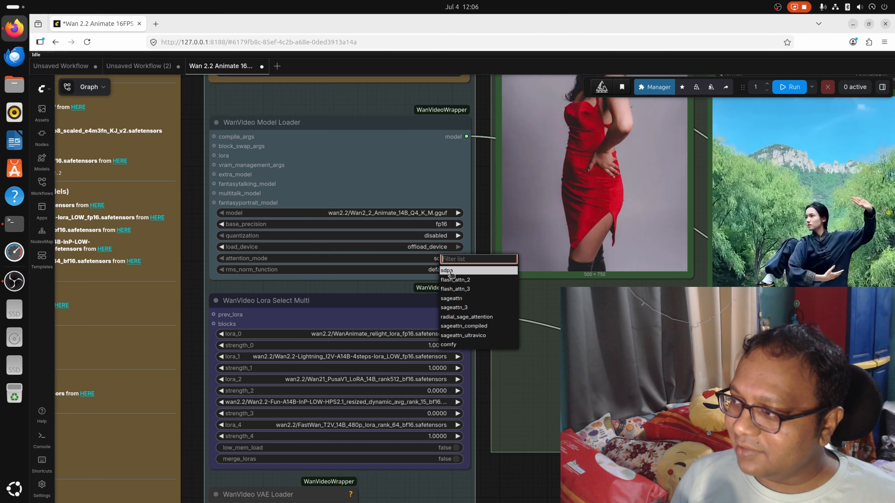
{"action": "left_click", "coordinate": [452, 274]}
Step: In the WanVideo Lora Select Multi node, set strength_2 to 1 and strength_3 to 0.5
{"action": "scroll", "coordinate": [206, 289], "scroll_direction": "down", "scroll_amount": 5}
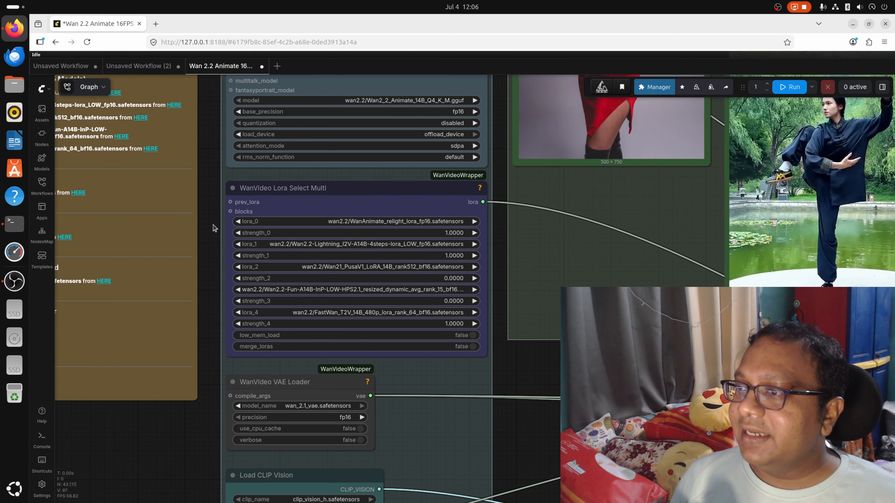
{"action": "left_click_drag", "start_coordinate": [213, 227], "coordinate": [212, 199]}
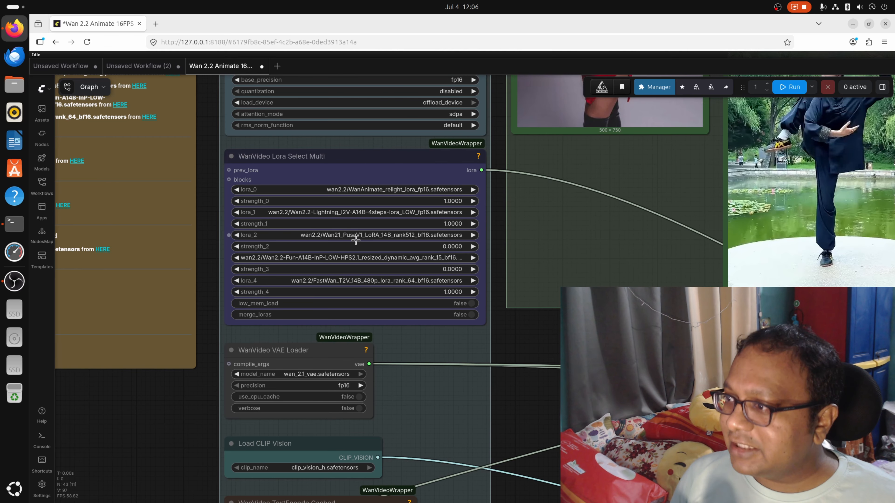
{"action": "left_click", "coordinate": [455, 247]}
{"action": "type", "text": "1"}
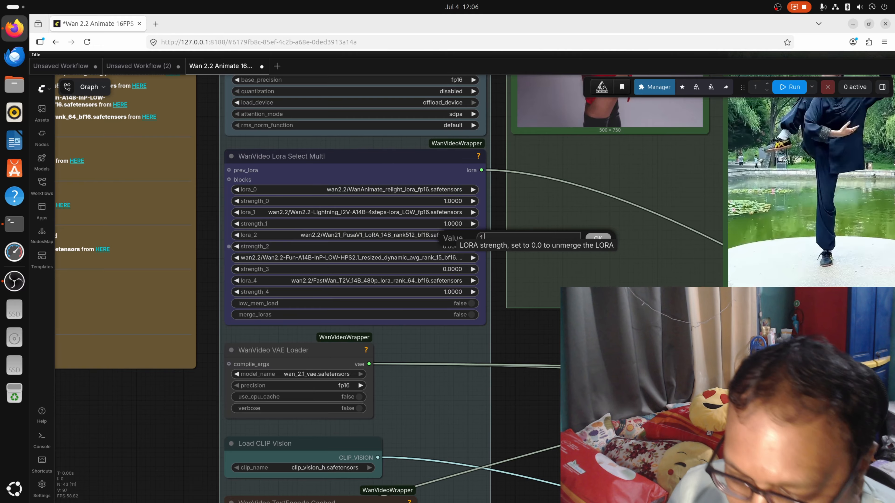
{"action": "key", "text": "Return"}
{"action": "left_click", "coordinate": [453, 270]}
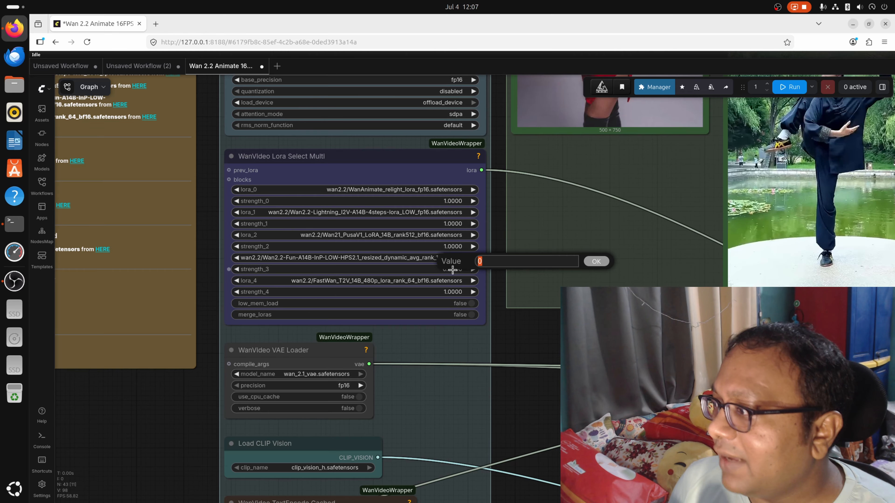
{"action": "type", "text": "0."}
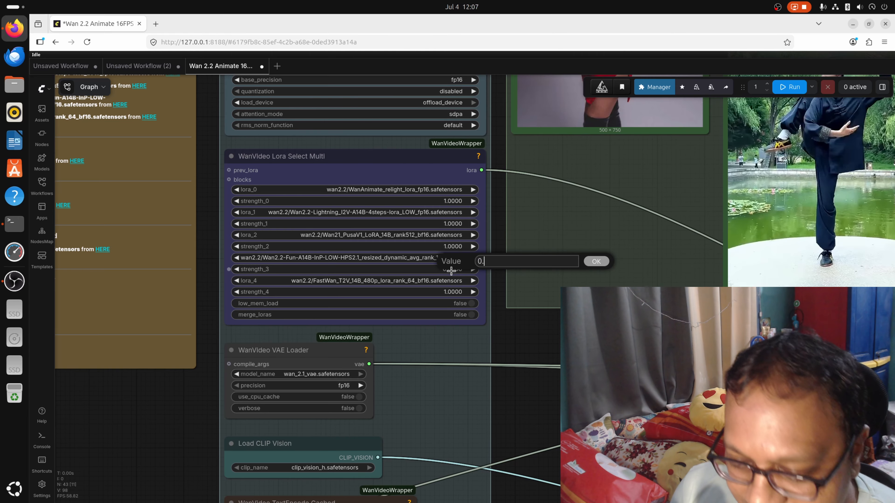
{"action": "type", "text": "5"}
{"action": "key", "text": "Return"}
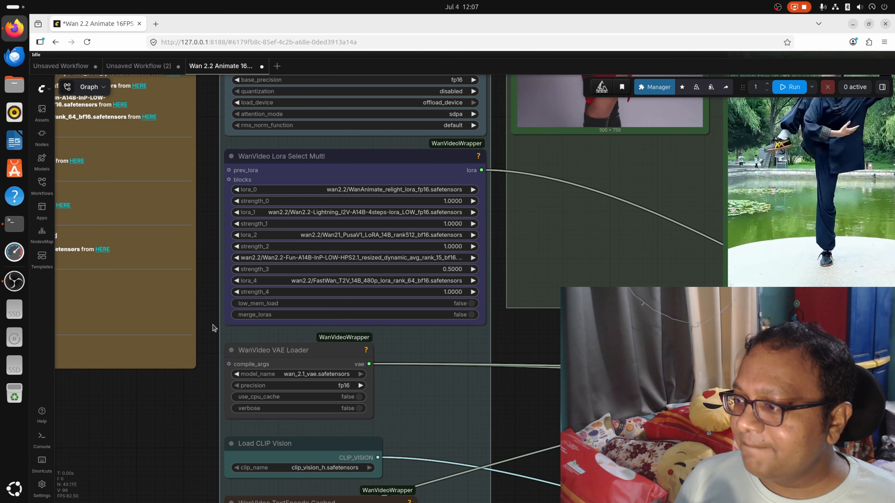
Step: Save the Wan 2.2 Animate workflow with its changed loader and LoRA settings
{"action": "scroll", "coordinate": [201, 422], "scroll_direction": "down", "scroll_amount": 10}
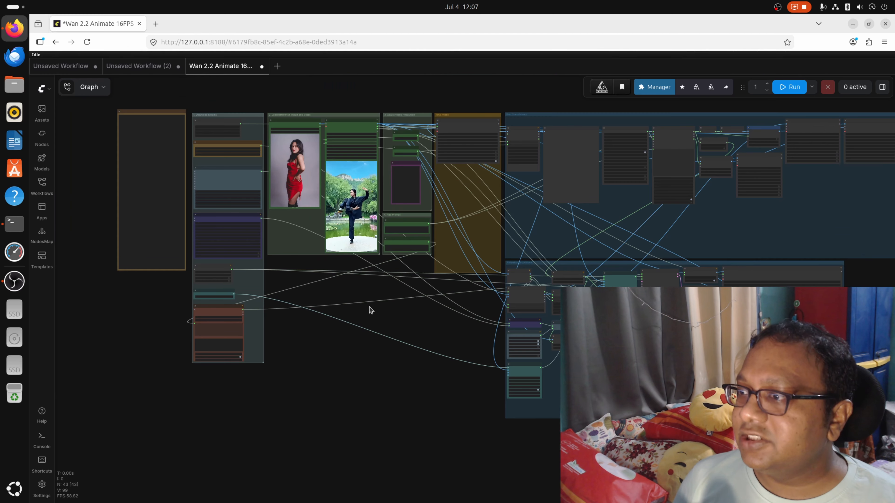
{"action": "left_click_drag", "start_coordinate": [340, 389], "coordinate": [313, 374]}
{"action": "key", "text": "ctrl+s"}
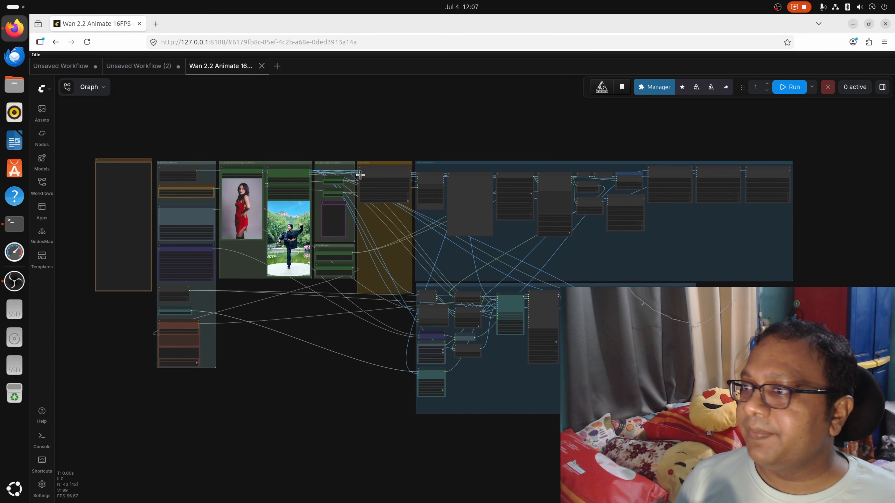
{"action": "left_click_drag", "start_coordinate": [420, 124], "coordinate": [402, 115]}
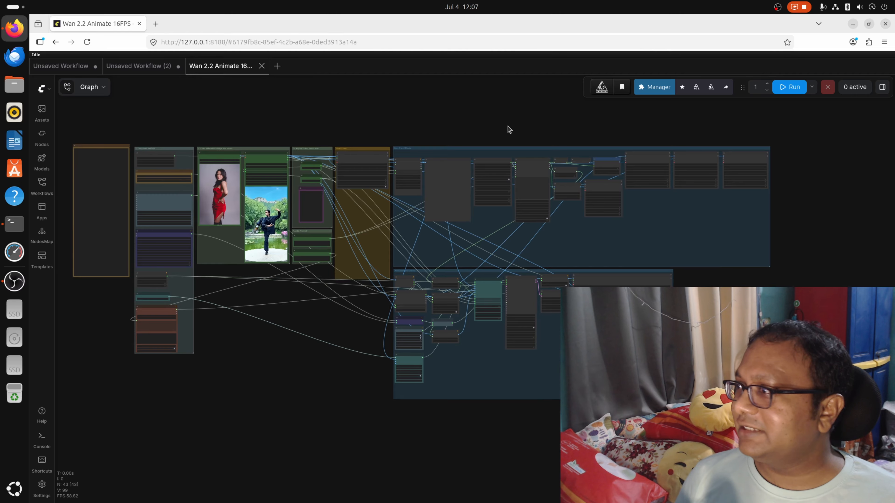
Step: Switch to the terminal's second session, run watch -n 1 nvidia-smi with a smaller font, and check the GPU memory usage
{"action": "left_click", "coordinate": [14, 224]}
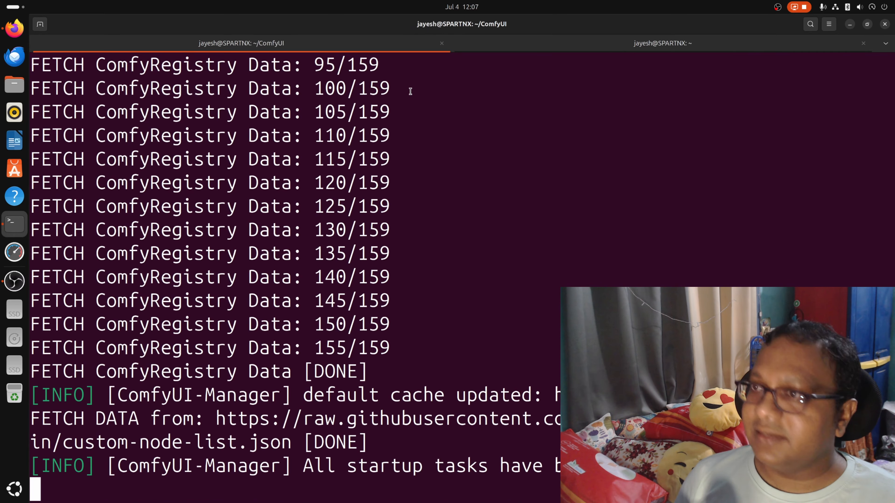
{"action": "key", "text": "ctrl+Page_Down"}
{"action": "type", "text": "watch "}
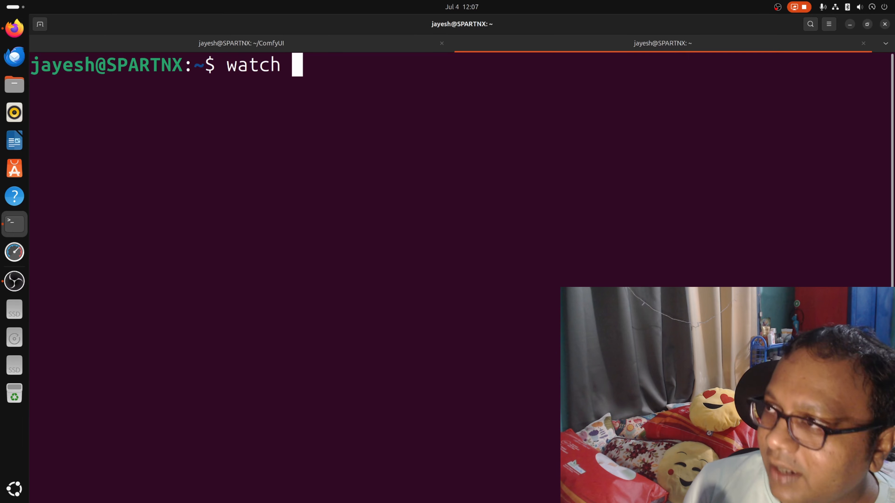
{"action": "type", "text": "-n "}
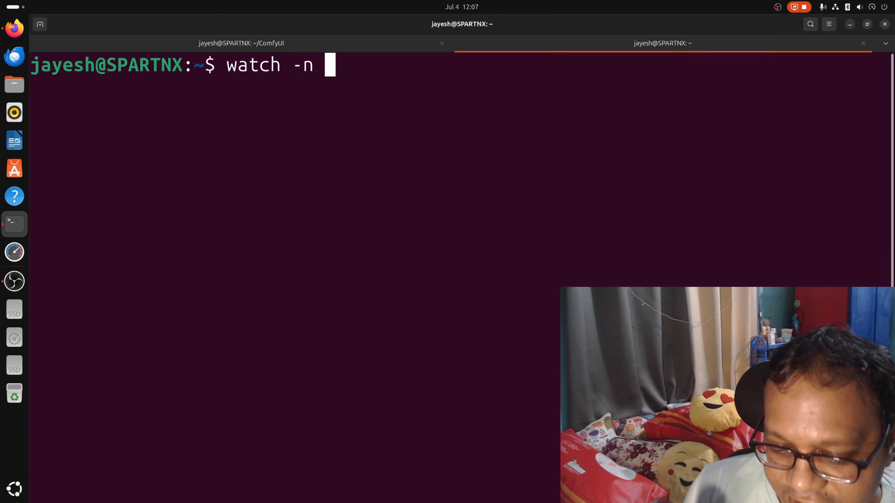
{"action": "type", "text": "1 nividia"}
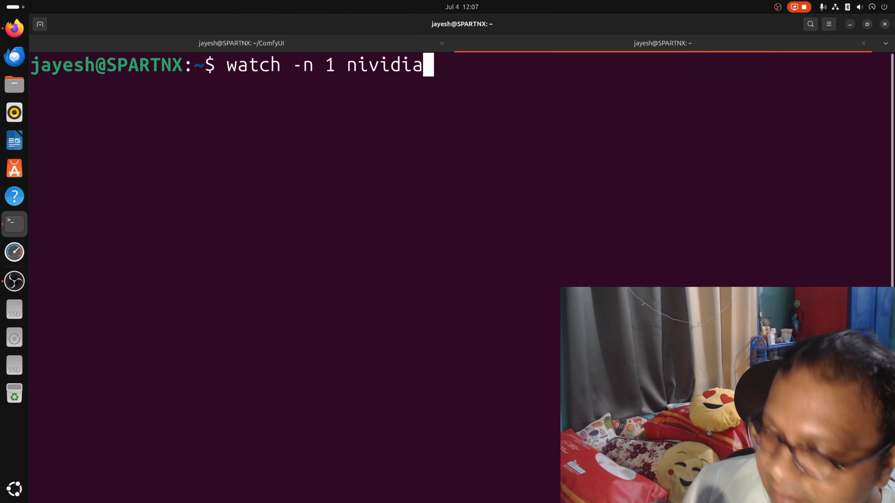
{"action": "left_click", "coordinate": [829, 24]}
{"action": "key", "text": "ctrl+minus"}
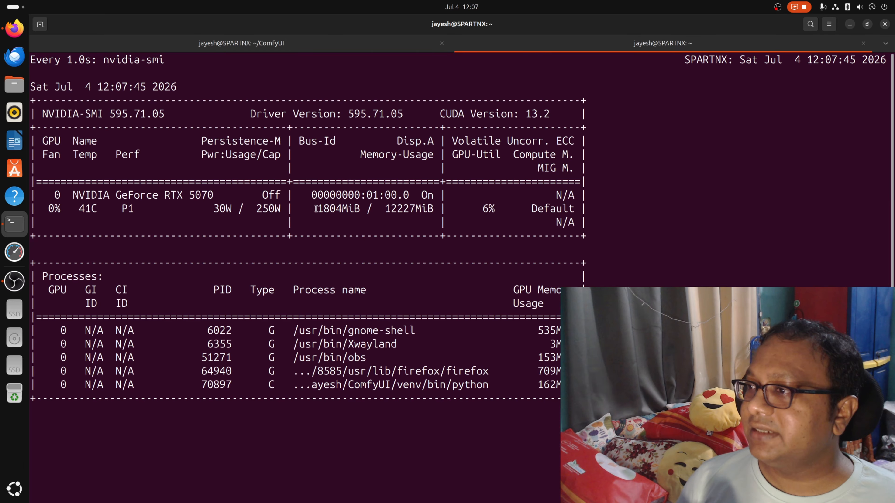
{"action": "left_click_drag", "start_coordinate": [316, 208], "coordinate": [400, 211]}
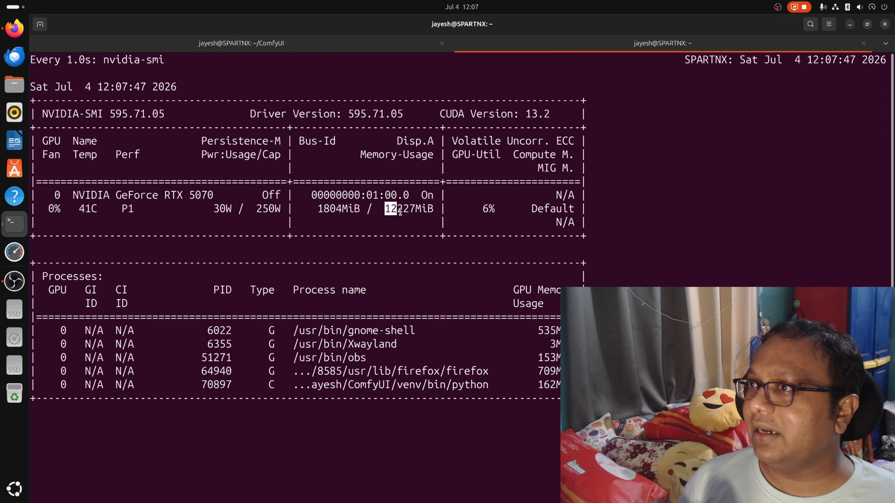
{"action": "left_click", "coordinate": [292, 202]}
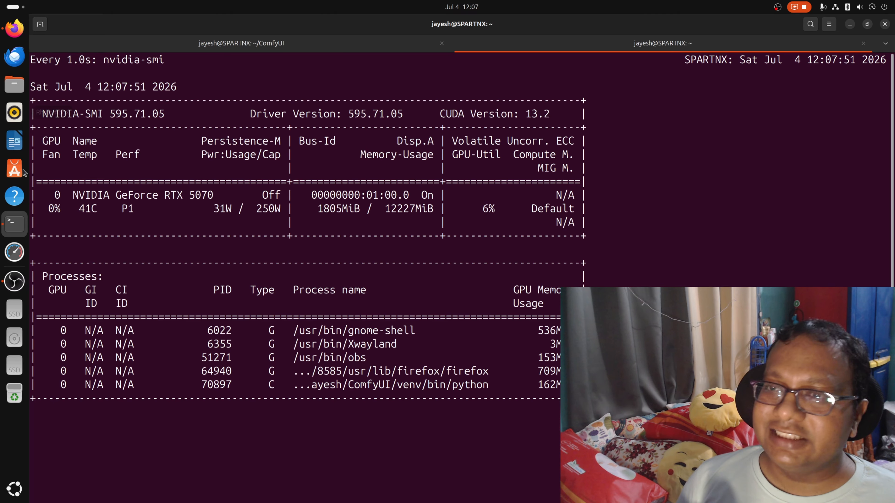
Step: Switch back to Firefox and run the Wan 2.2 Animate workflow
{"action": "left_click", "coordinate": [10, 20]}
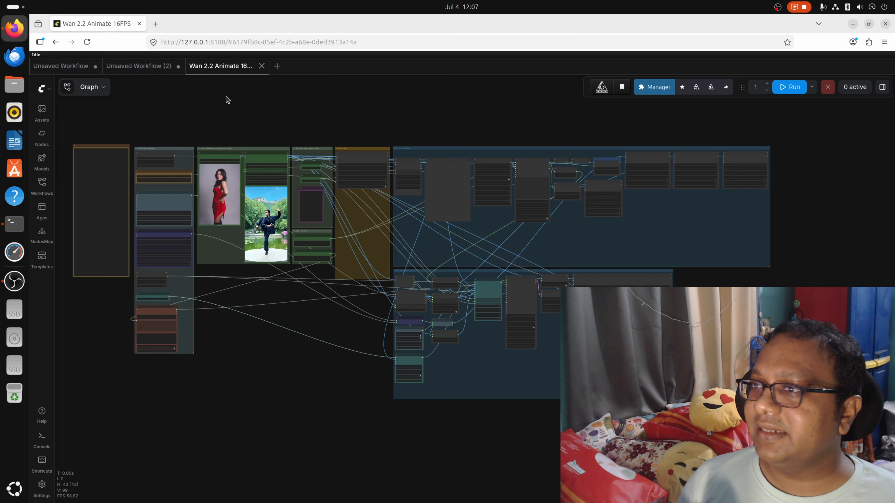
{"action": "left_click", "coordinate": [791, 92]}
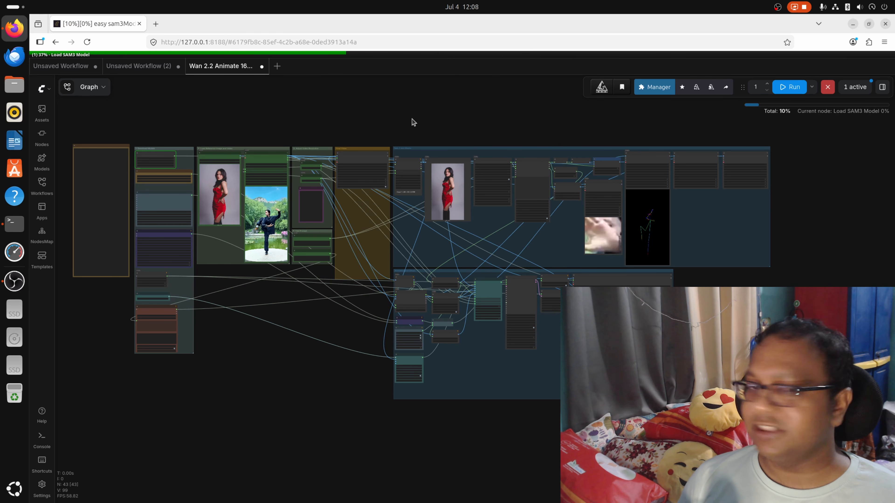
{"action": "left_click_drag", "start_coordinate": [482, 120], "coordinate": [362, 100]}
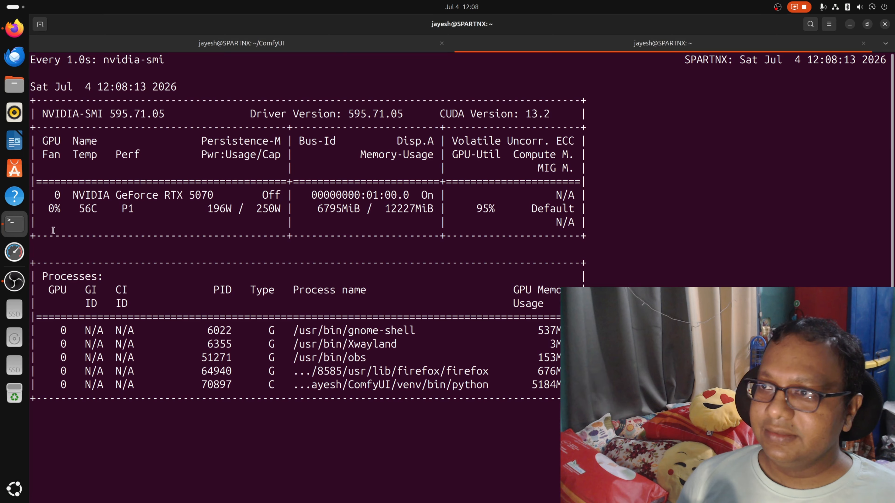
Step: Monitor the running workflow through the terminal's GPU usage and ComfyUI output, and through the console logs in Firefox
{"action": "left_click", "coordinate": [14, 223]}
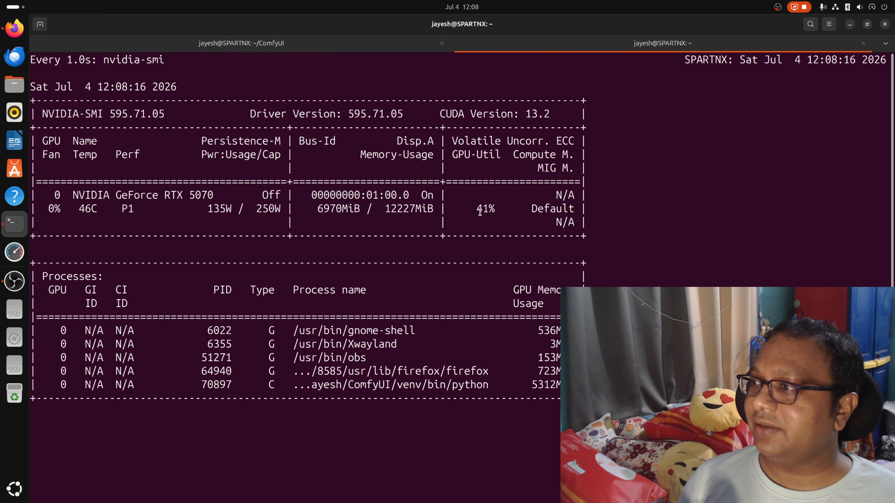
{"action": "left_click", "coordinate": [229, 46]}
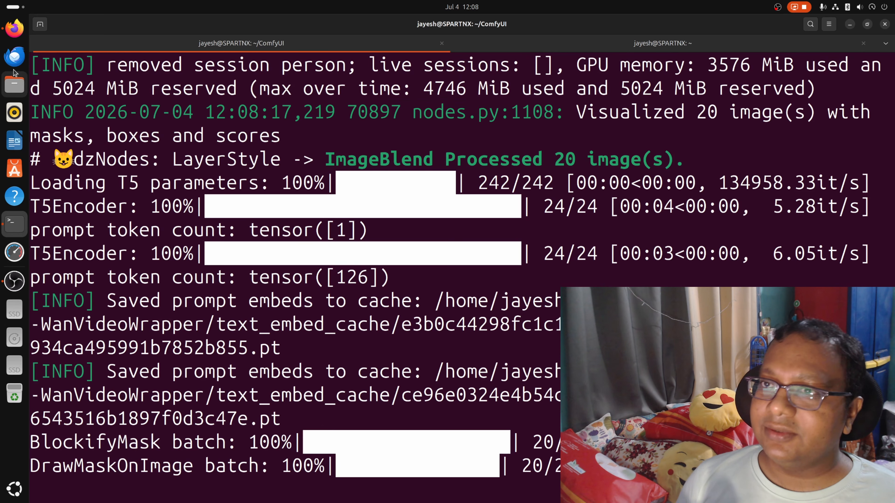
{"action": "left_click", "coordinate": [14, 29]}
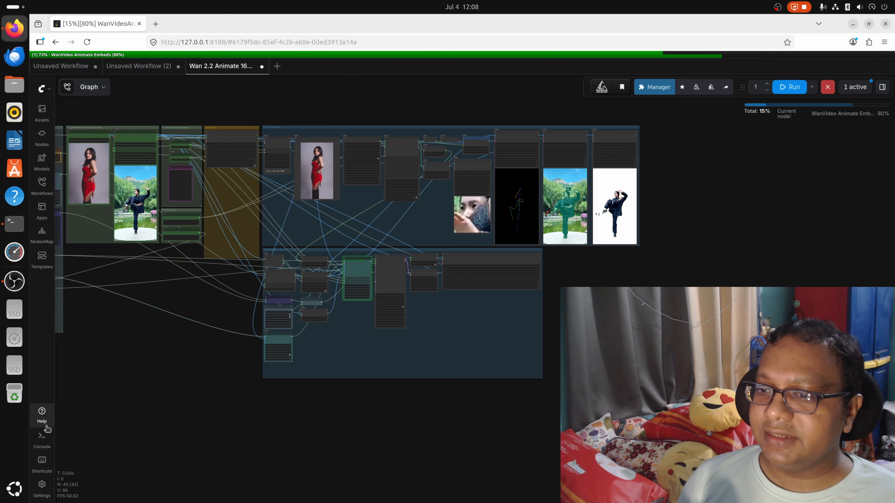
{"action": "left_click", "coordinate": [52, 442]}
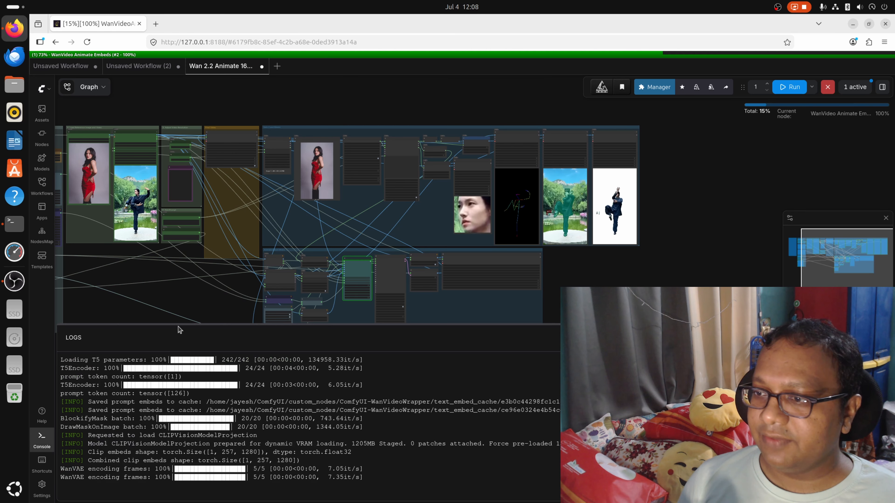
{"action": "left_click_drag", "start_coordinate": [201, 293], "coordinate": [336, 278]}
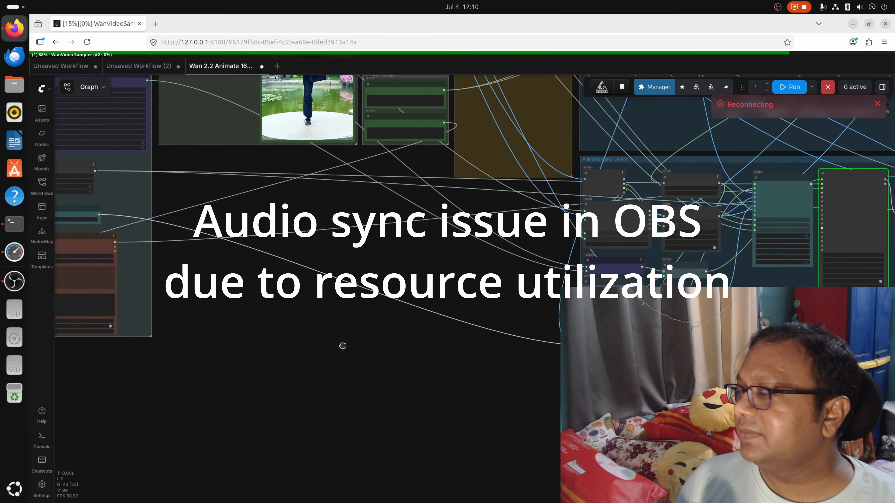
Step: In the WanVideo Lora Select Multi node, set both strength_2 and strength_3 to 0
{"action": "left_click_drag", "start_coordinate": [217, 311], "coordinate": [340, 332]}
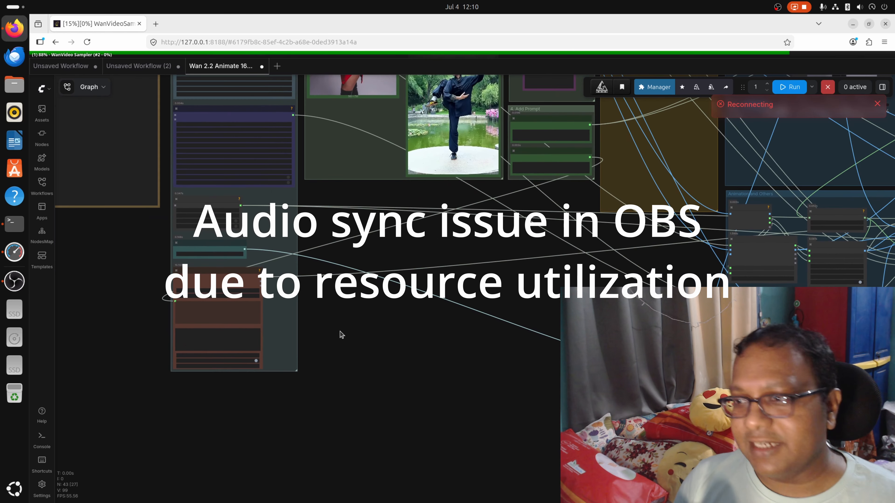
{"action": "scroll", "coordinate": [129, 307], "scroll_direction": "up", "scroll_amount": 4}
{"action": "scroll", "coordinate": [130, 283], "scroll_direction": "up", "scroll_amount": 2}
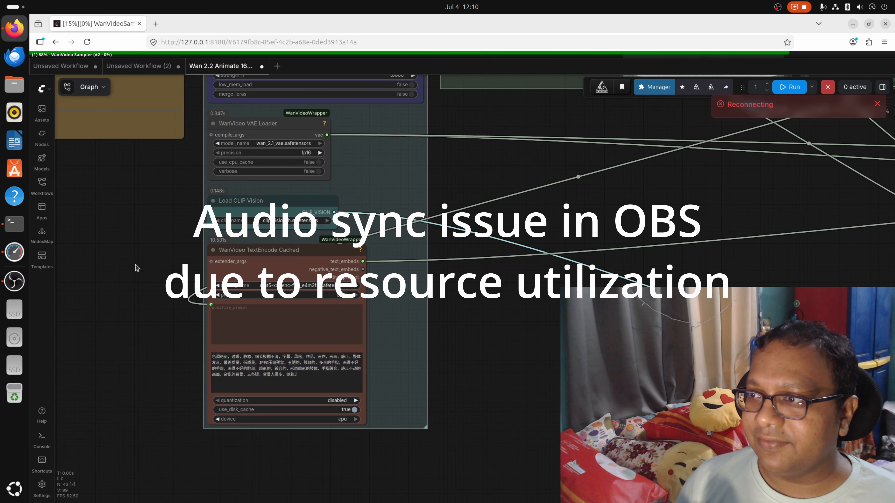
{"action": "left_click_drag", "start_coordinate": [143, 241], "coordinate": [157, 460]}
{"action": "scroll", "coordinate": [497, 333], "scroll_direction": "up", "scroll_amount": 2}
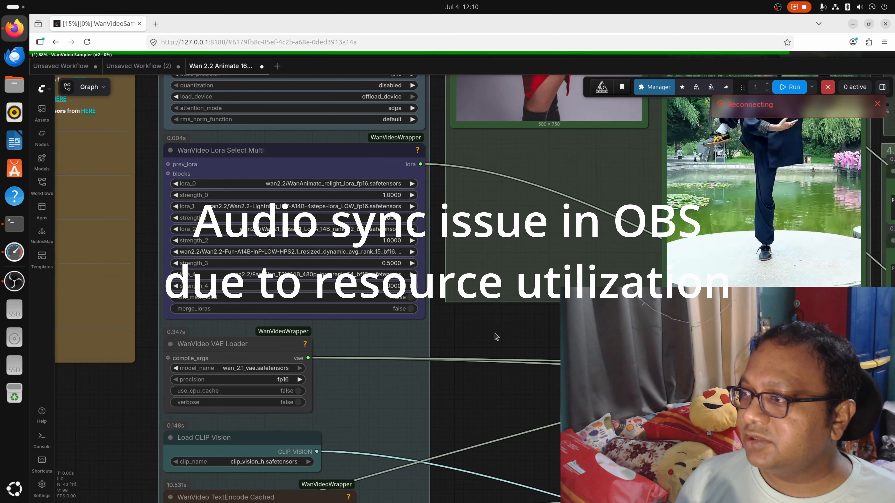
{"action": "left_click_drag", "start_coordinate": [479, 328], "coordinate": [493, 381]}
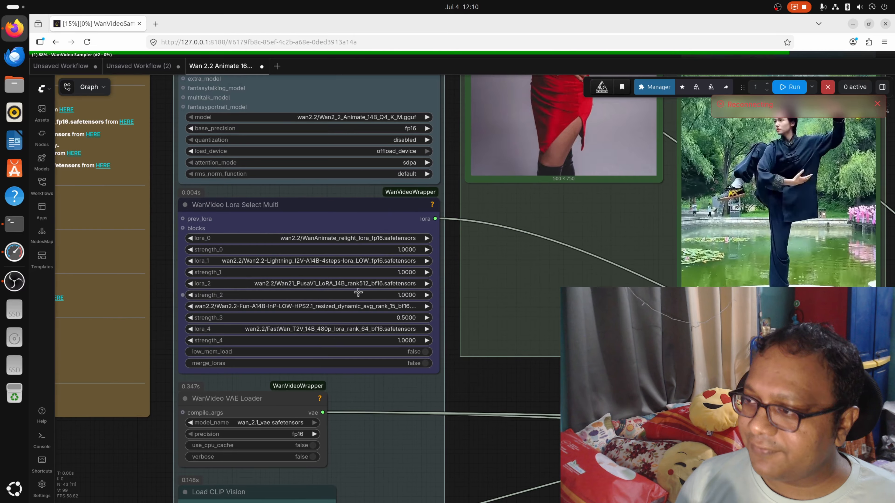
{"action": "left_click", "coordinate": [409, 296]}
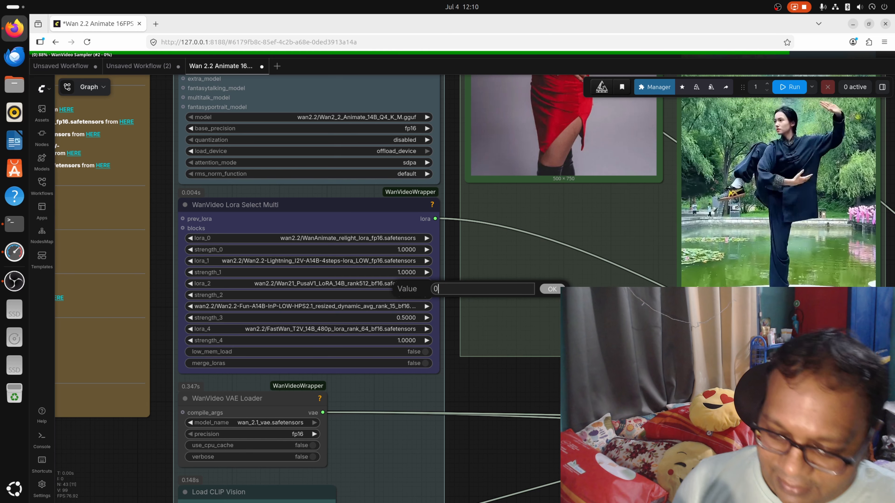
{"action": "key", "text": "Return"}
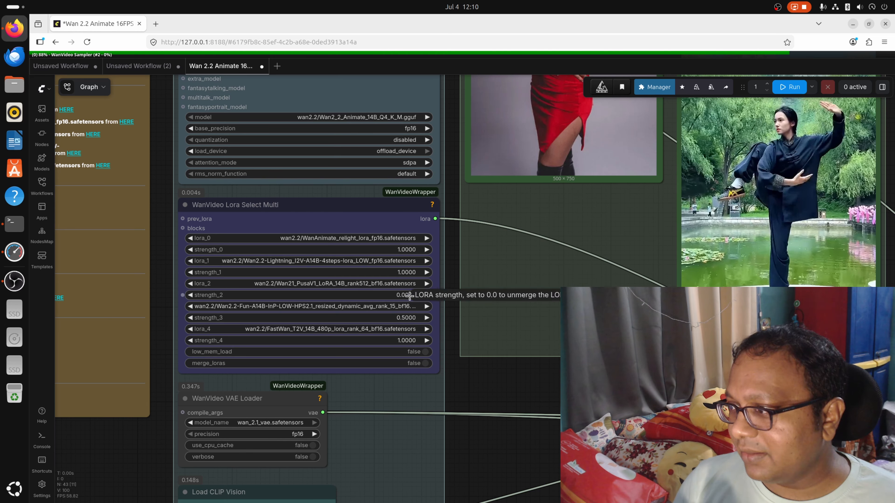
{"action": "left_click", "coordinate": [413, 318]}
{"action": "type", "text": "0"}
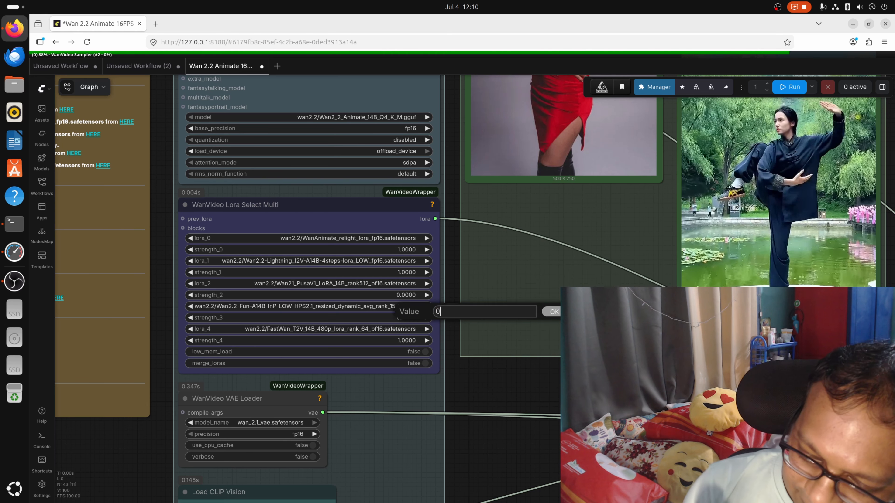
{"action": "key", "text": "Return"}
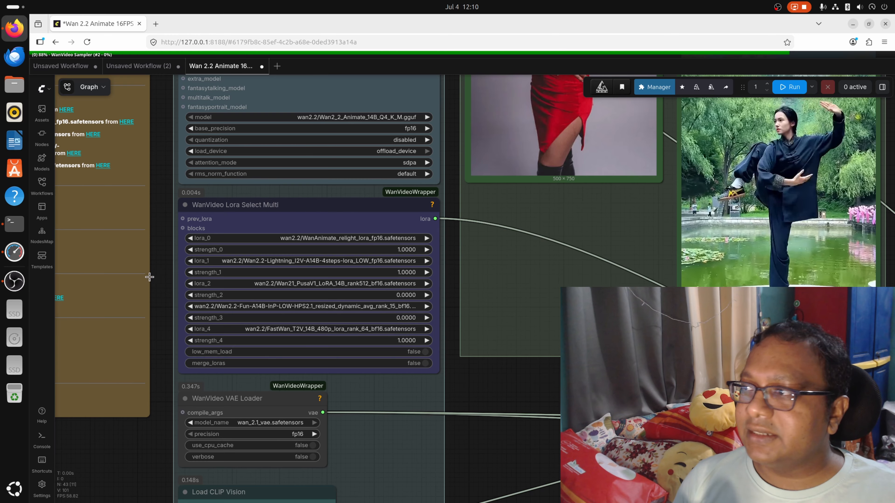
{"action": "scroll", "coordinate": [150, 278], "scroll_direction": "down", "scroll_amount": 6}
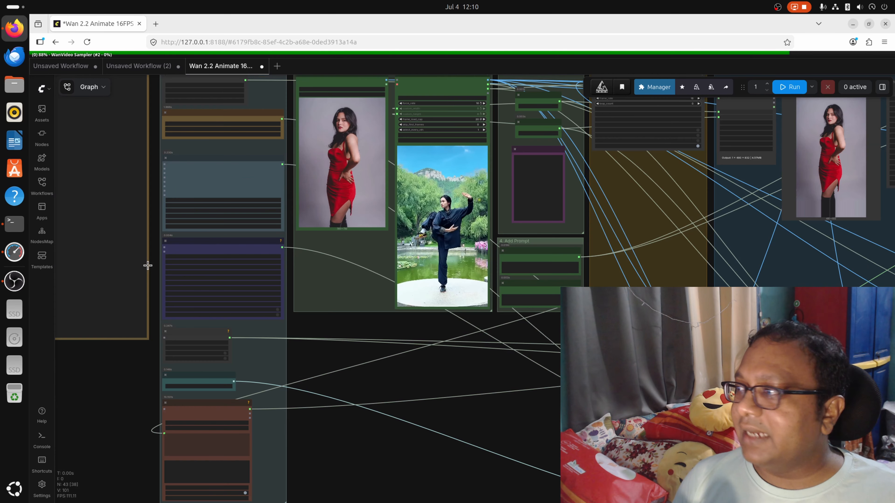
{"action": "scroll", "coordinate": [147, 266], "scroll_direction": "down", "scroll_amount": 5}
{"action": "scroll", "coordinate": [234, 295], "scroll_direction": "down", "scroll_amount": 2}
{"action": "scroll", "coordinate": [371, 382], "scroll_direction": "down", "scroll_amount": 2}
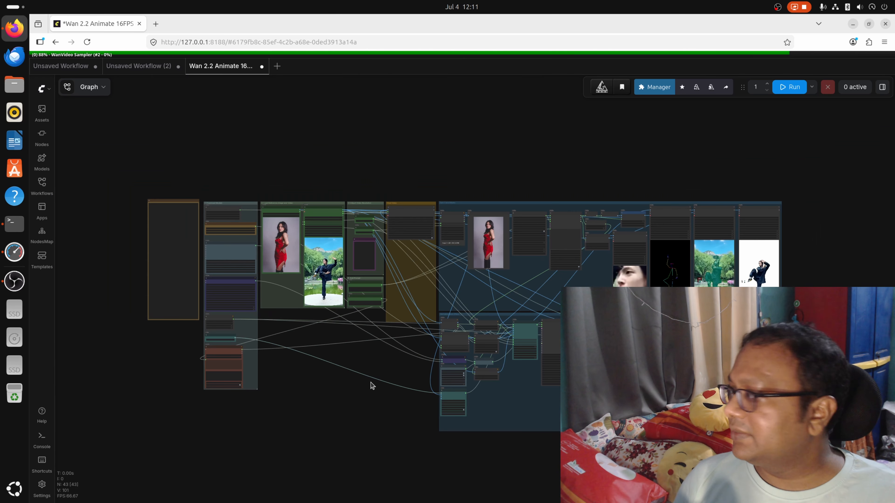
{"action": "left_click_drag", "start_coordinate": [371, 383], "coordinate": [289, 313]}
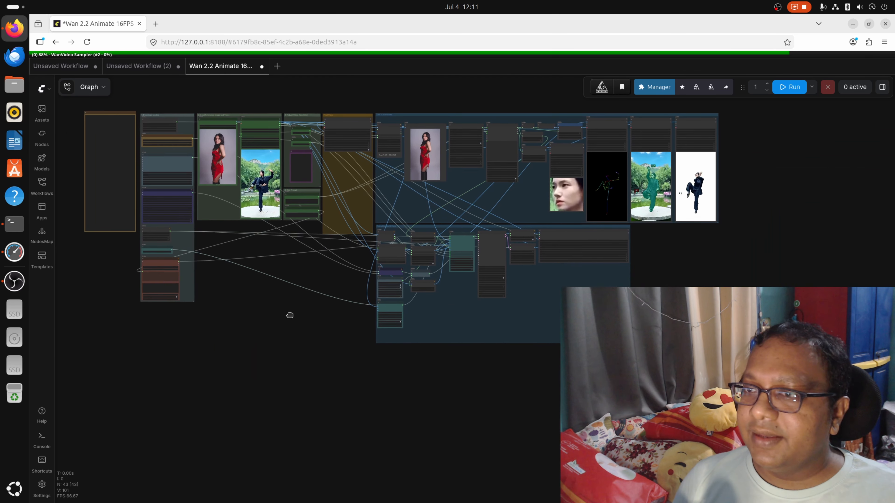
Step: Switch to the terminal and check the GPU usage, the ComfyUI server output, and the system memory and swap usage in Resources
{"action": "left_click", "coordinate": [19, 229]}
{"action": "left_click", "coordinate": [544, 43]}
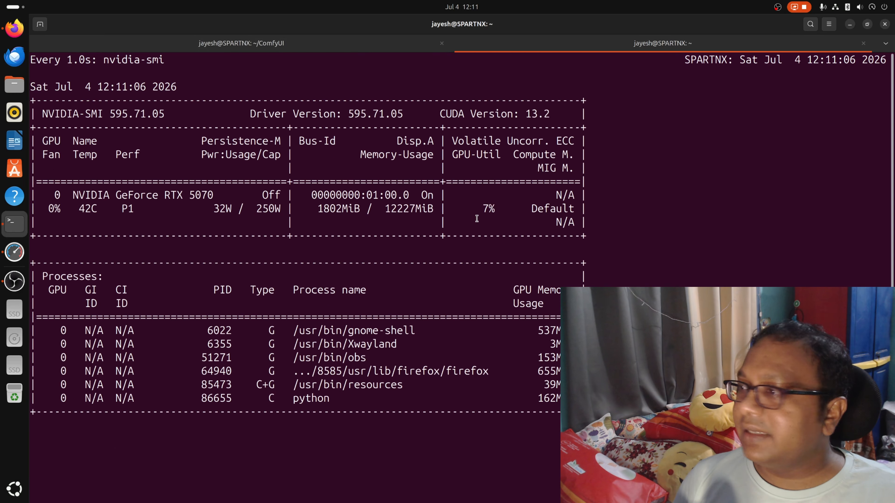
{"action": "left_click", "coordinate": [245, 48]}
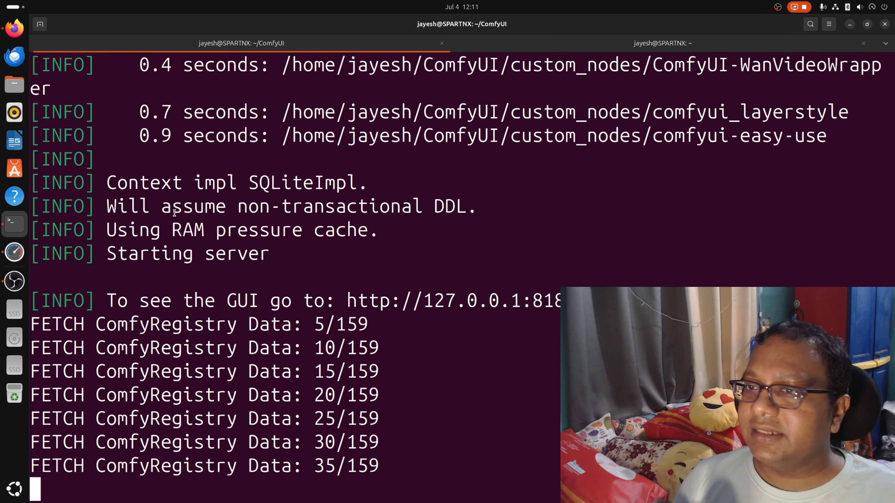
{"action": "left_click", "coordinate": [14, 251]}
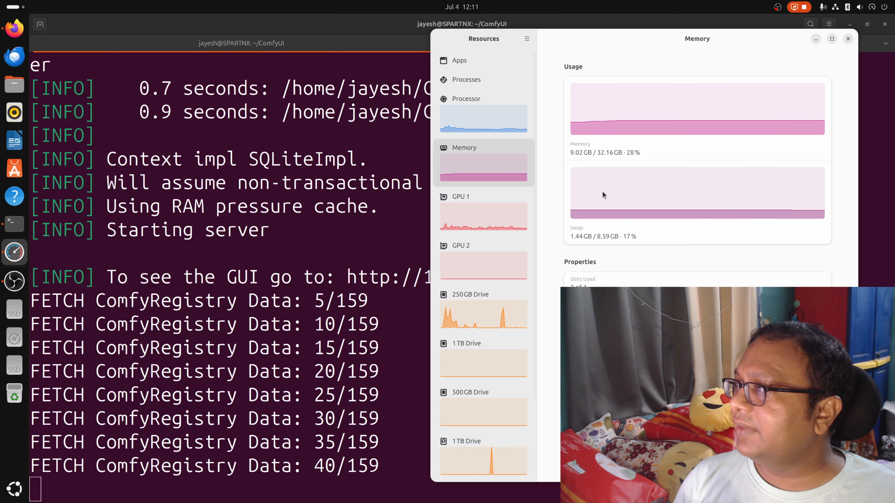
{"action": "left_click", "coordinate": [203, 53]}
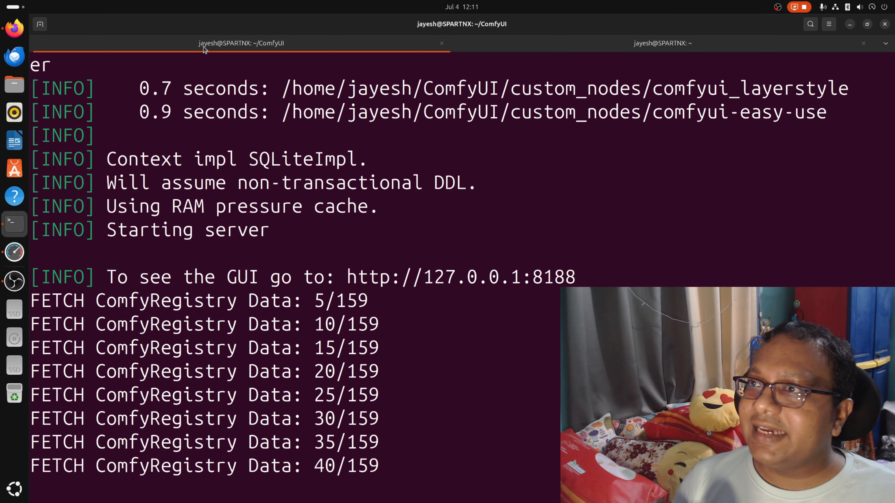
Step: Switch back to Firefox, show the ComfyUI console logs, run the Wan 2.2 Animate workflow, and check memory in Resources
{"action": "left_click", "coordinate": [4, 33]}
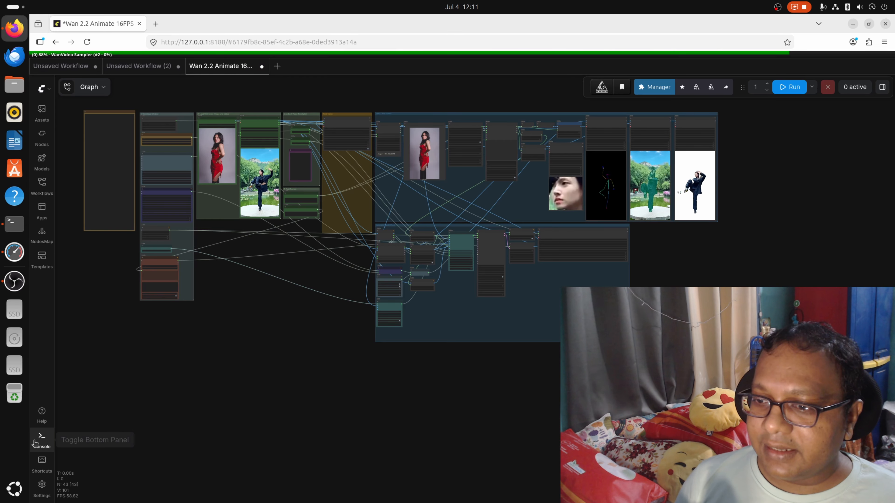
{"action": "left_click", "coordinate": [55, 452]}
{"action": "left_click_drag", "start_coordinate": [276, 289], "coordinate": [287, 268]}
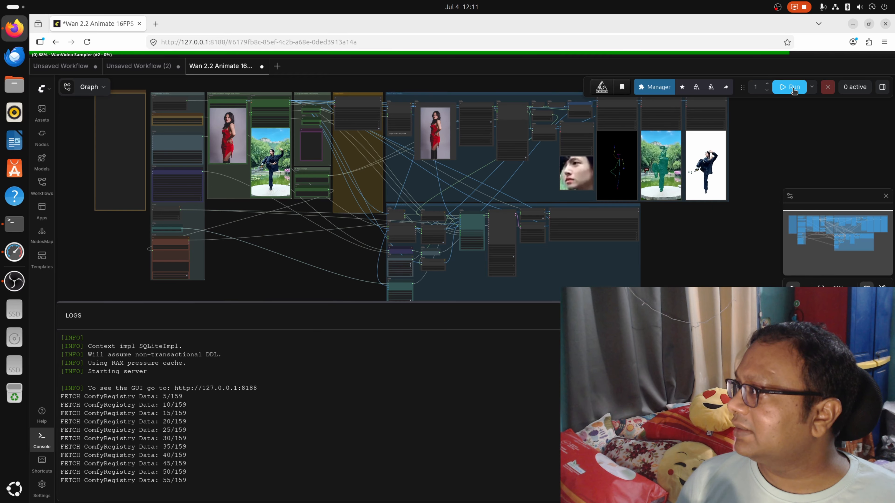
{"action": "left_click", "coordinate": [789, 86]}
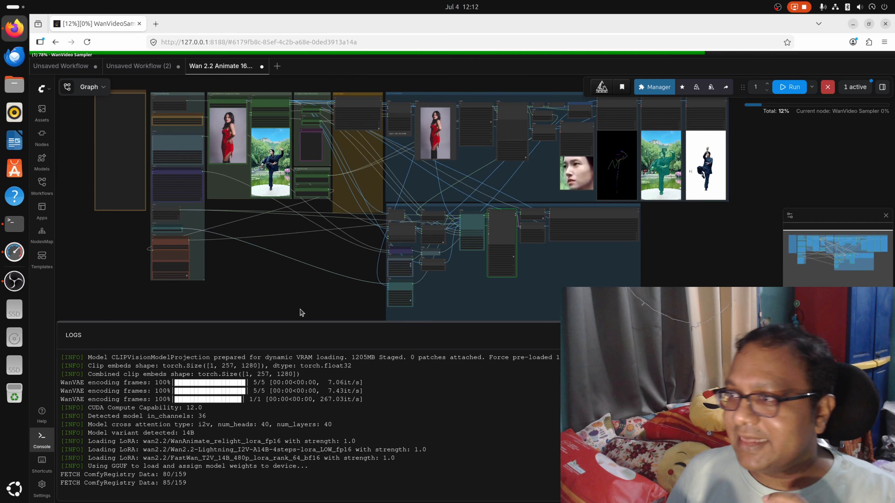
{"action": "left_click", "coordinate": [14, 252]}
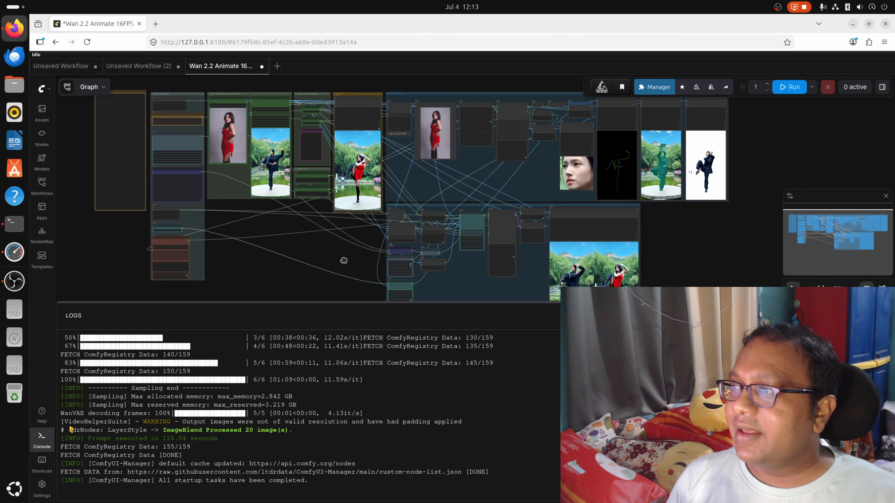
Step: Examine the generated video in the Final Video group against the reference image and the source video
{"action": "left_click", "coordinate": [345, 262]}
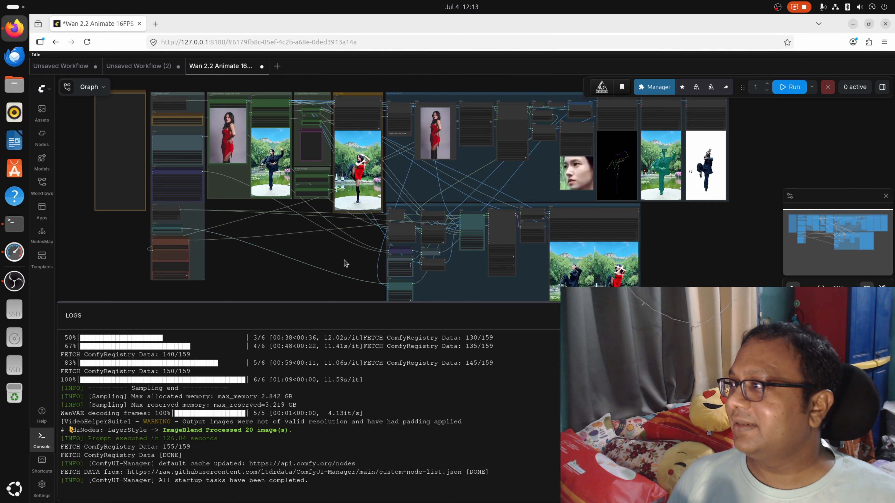
{"action": "left_click_drag", "start_coordinate": [345, 262], "coordinate": [338, 247]}
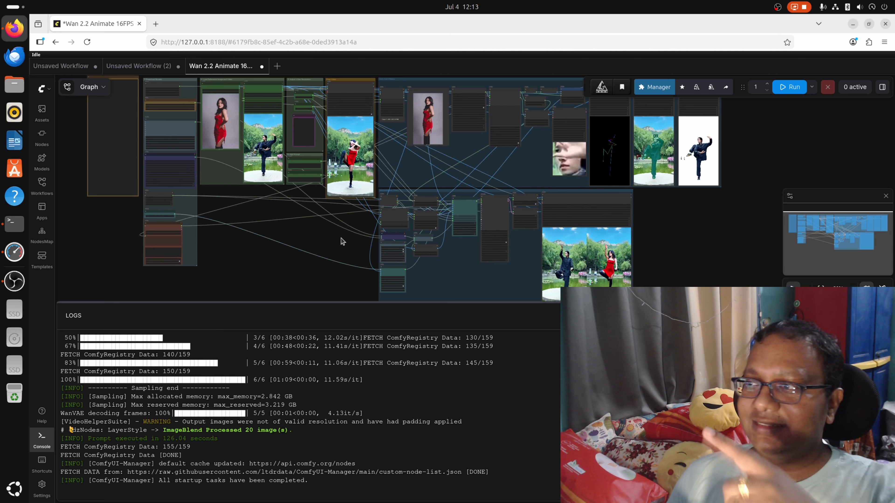
{"action": "scroll", "coordinate": [341, 238], "scroll_direction": "up", "scroll_amount": 1}
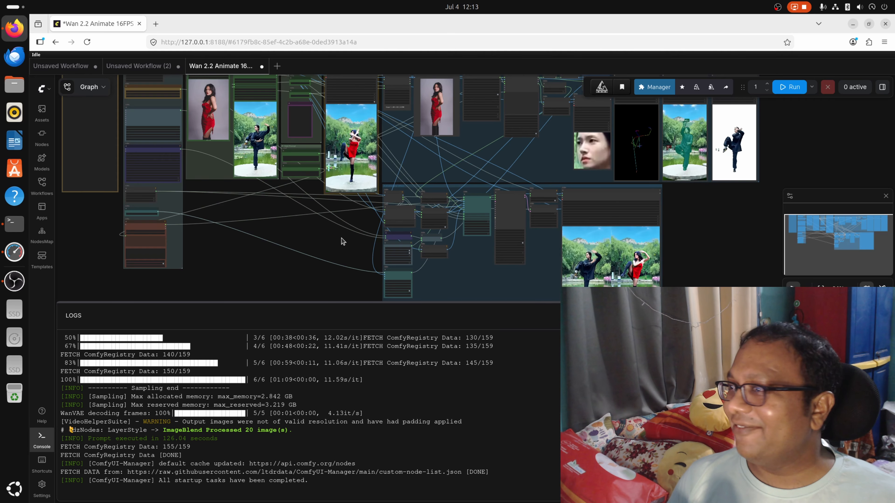
{"action": "scroll", "coordinate": [341, 239], "scroll_direction": "up", "scroll_amount": 3}
{"action": "left_click_drag", "start_coordinate": [341, 229], "coordinate": [382, 287]}
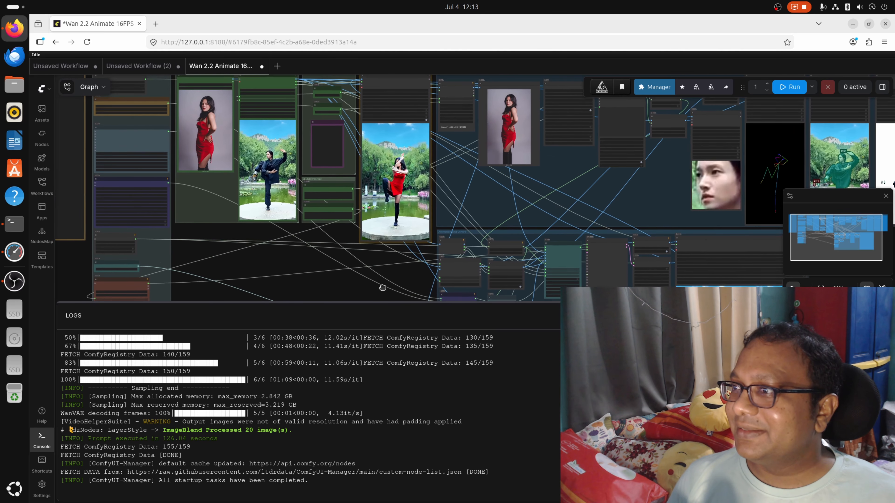
{"action": "scroll", "coordinate": [339, 263], "scroll_direction": "up", "scroll_amount": 2}
{"action": "left_click_drag", "start_coordinate": [339, 235], "coordinate": [321, 286]}
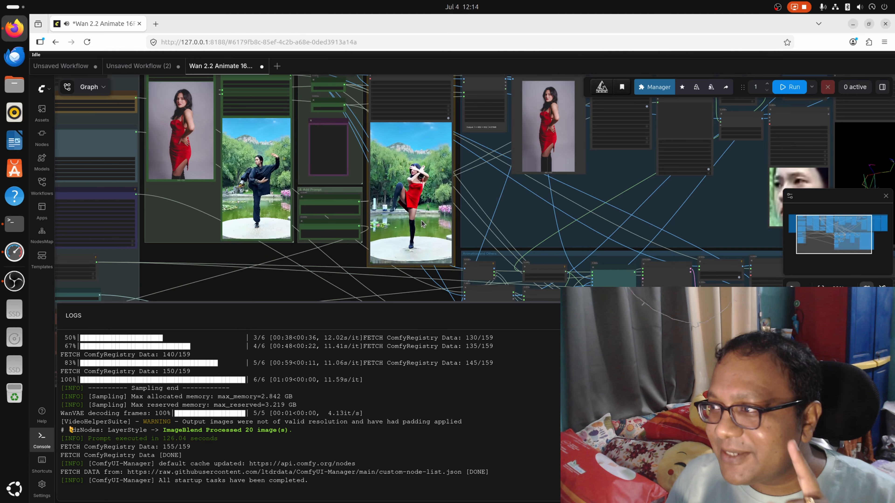
Step: Examine the Load Video, Width, Height and Video Combine node settings used for the generated video
{"action": "scroll", "coordinate": [442, 181], "scroll_direction": "up", "scroll_amount": 3}
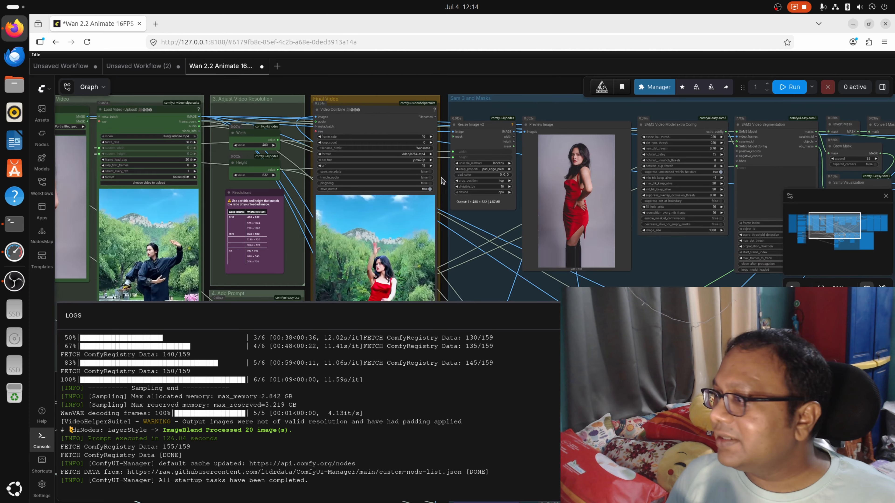
{"action": "scroll", "coordinate": [443, 181], "scroll_direction": "up", "scroll_amount": 2}
{"action": "scroll", "coordinate": [444, 197], "scroll_direction": "down", "scroll_amount": 2}
{"action": "scroll", "coordinate": [252, 120], "scroll_direction": "up", "scroll_amount": 2}
{"action": "left_click_drag", "start_coordinate": [222, 97], "coordinate": [344, 94]}
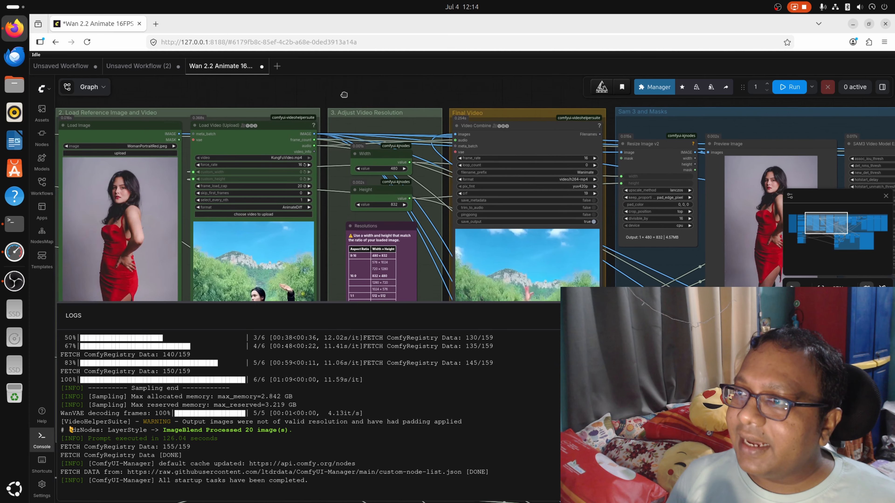
{"action": "scroll", "coordinate": [299, 191], "scroll_direction": "up", "scroll_amount": 2}
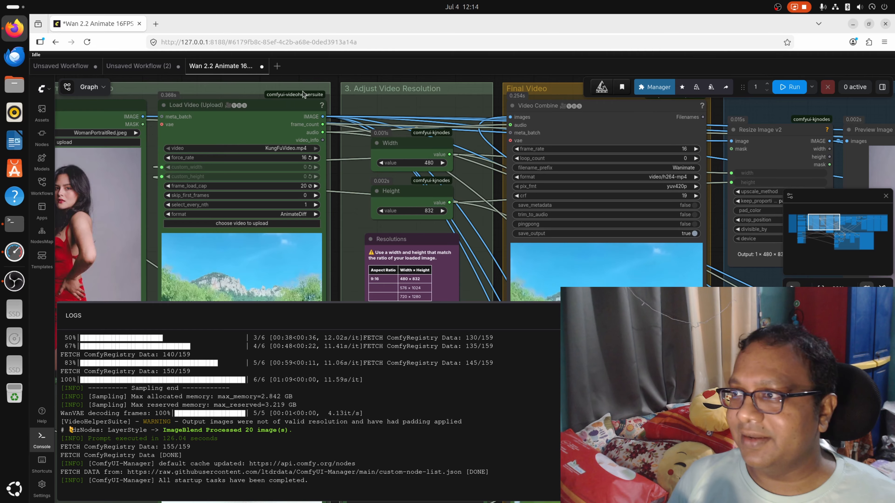
{"action": "scroll", "coordinate": [332, 109], "scroll_direction": "down", "scroll_amount": 3}
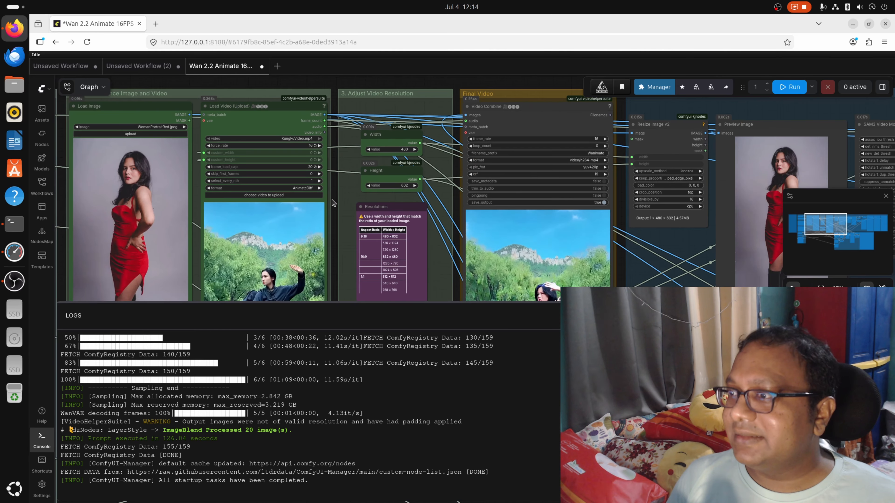
{"action": "scroll", "coordinate": [333, 202], "scroll_direction": "down", "scroll_amount": 3}
{"action": "scroll", "coordinate": [338, 139], "scroll_direction": "down", "scroll_amount": 3}
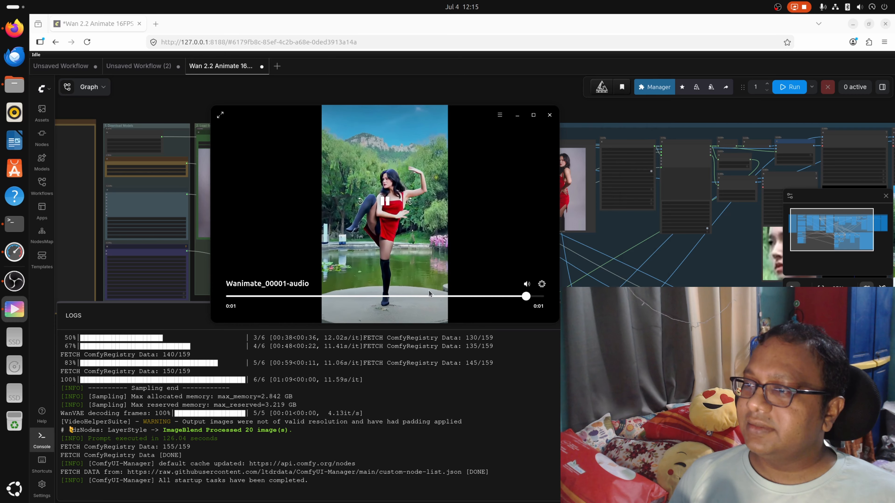
Step: Mute the Wanimate_00001-audio video in the video player, watch it, and close the player
{"action": "mouse_move", "coordinate": [527, 284]}
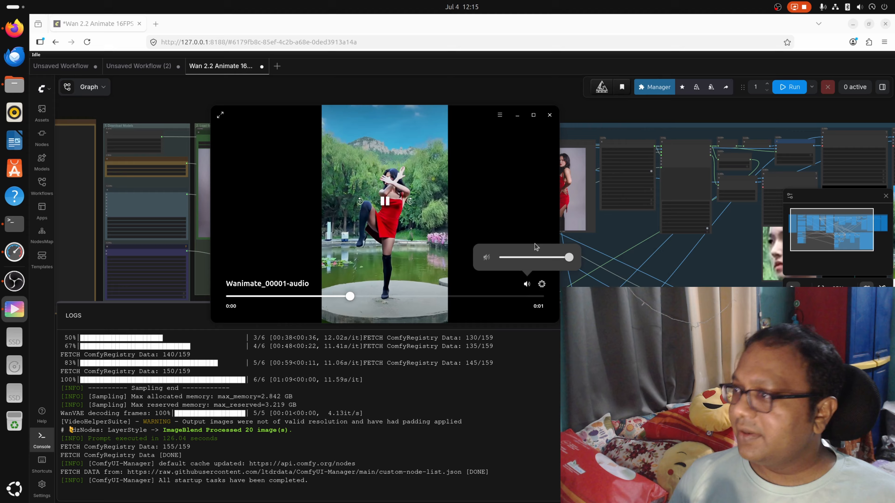
{"action": "left_click", "coordinate": [487, 258]}
{"action": "left_click", "coordinate": [469, 171]}
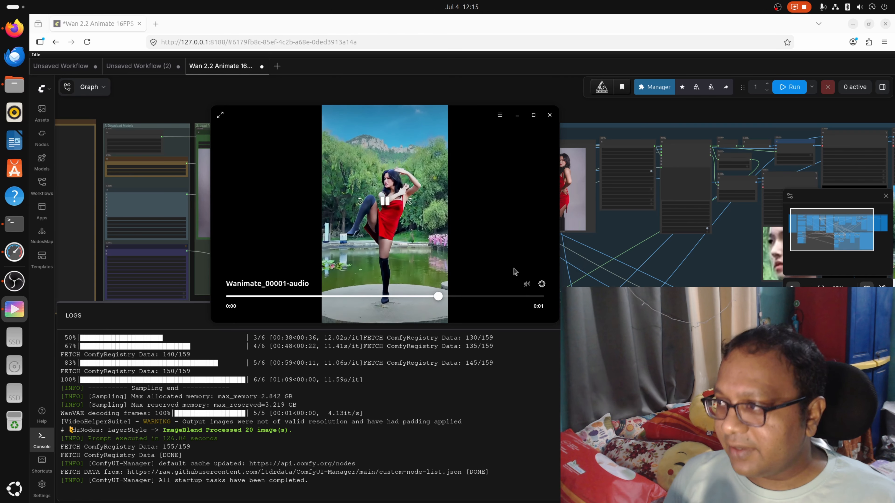
{"action": "left_click", "coordinate": [550, 115]}
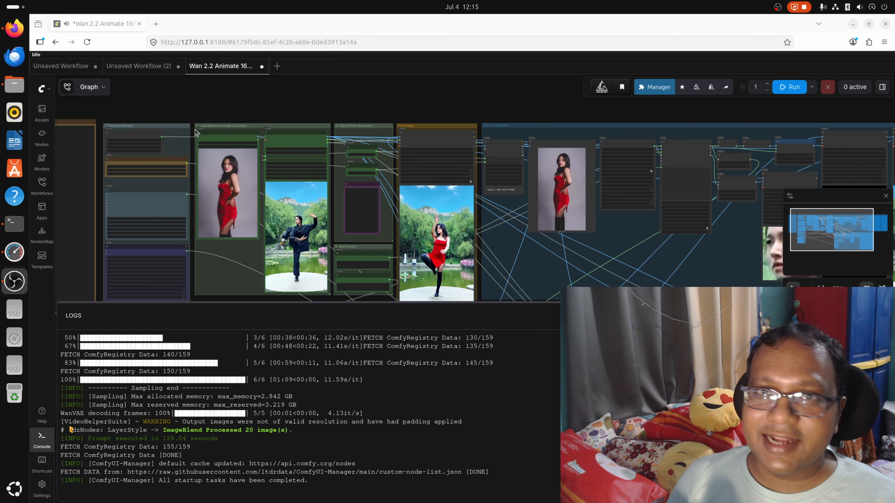
Step: Examine the LoRA files and strengths in the WanVideo Lora Select Multi node
{"action": "left_click_drag", "start_coordinate": [99, 265], "coordinate": [137, 226]}
{"action": "left_click_drag", "start_coordinate": [129, 286], "coordinate": [172, 246]}
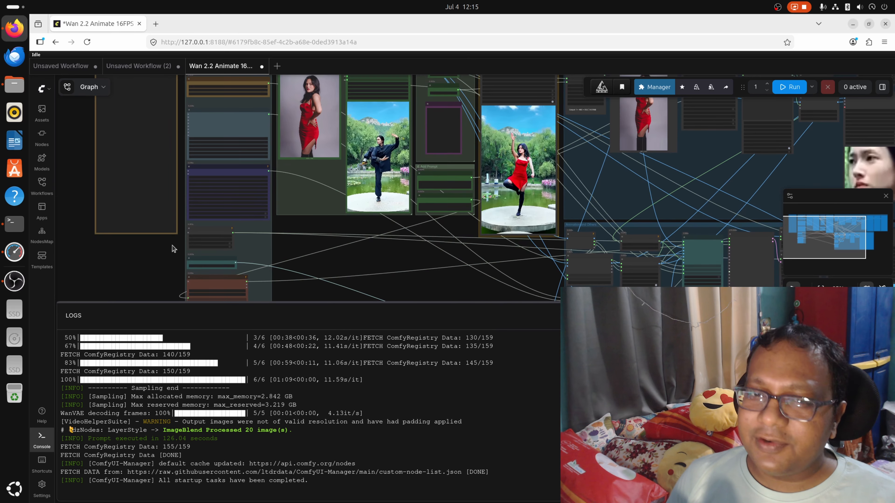
{"action": "scroll", "coordinate": [316, 240], "scroll_direction": "up", "scroll_amount": 4}
{"action": "scroll", "coordinate": [354, 238], "scroll_direction": "up", "scroll_amount": 5}
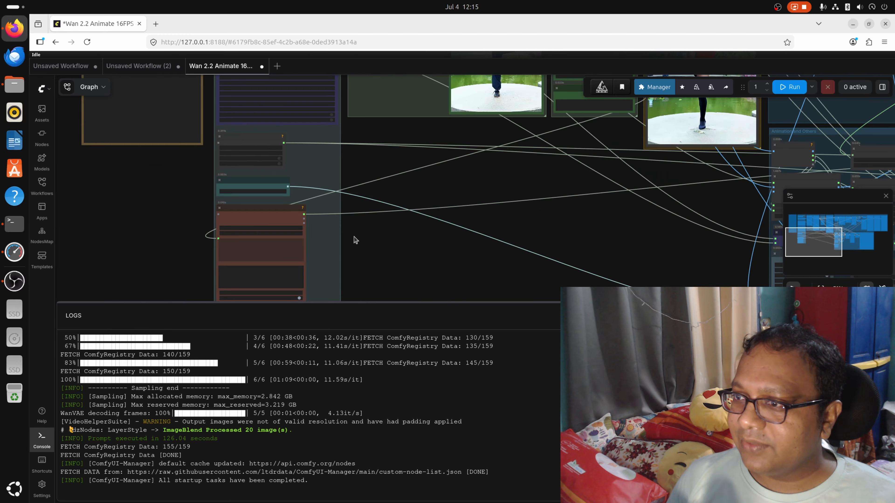
{"action": "scroll", "coordinate": [394, 183], "scroll_direction": "up", "scroll_amount": 2}
{"action": "left_click_drag", "start_coordinate": [435, 312], "coordinate": [436, 315]}
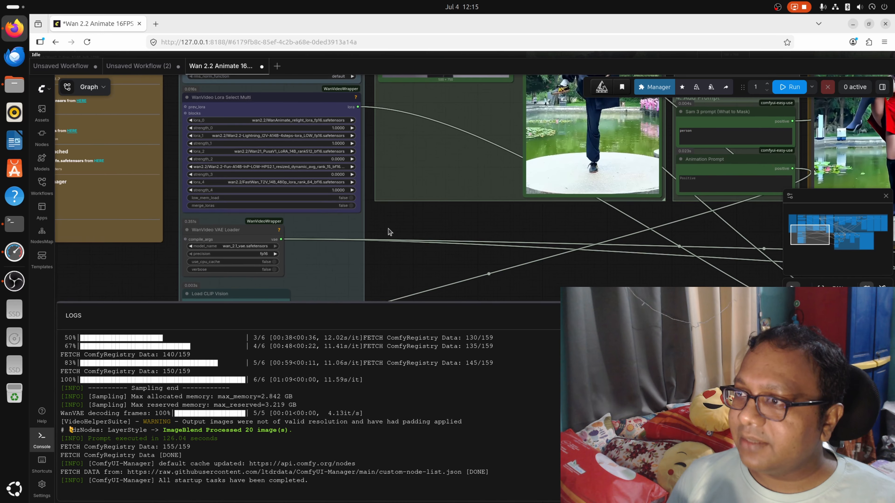
{"action": "scroll", "coordinate": [390, 227], "scroll_direction": "up", "scroll_amount": 2}
{"action": "left_click_drag", "start_coordinate": [390, 227], "coordinate": [427, 259]}
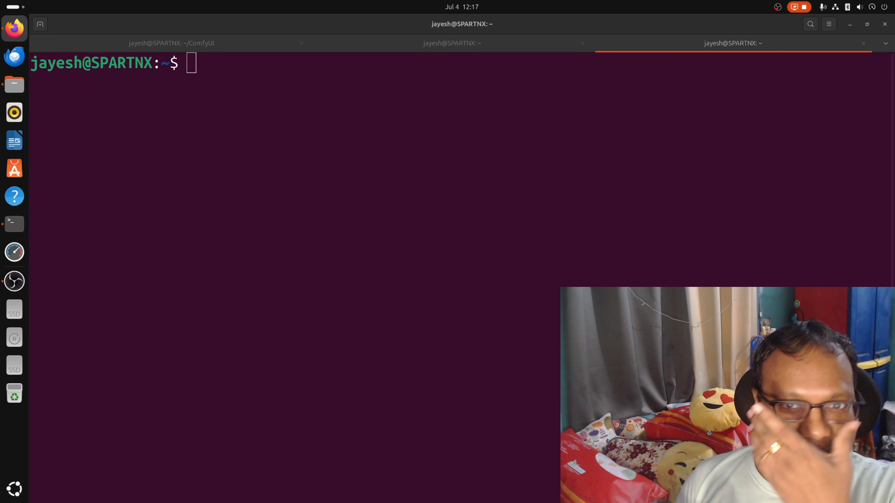
Step: In the terminal's third session, run swapon --show and check the size of the swap file
{"action": "left_click", "coordinate": [116, 184]}
{"action": "right_click", "coordinate": [229, 105]}
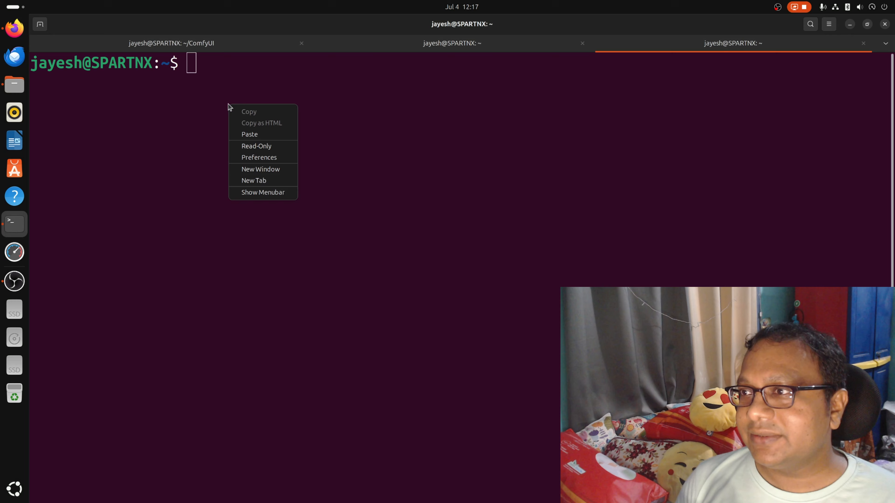
{"action": "left_click", "coordinate": [250, 135]}
{"action": "key", "text": "BackSpace"}
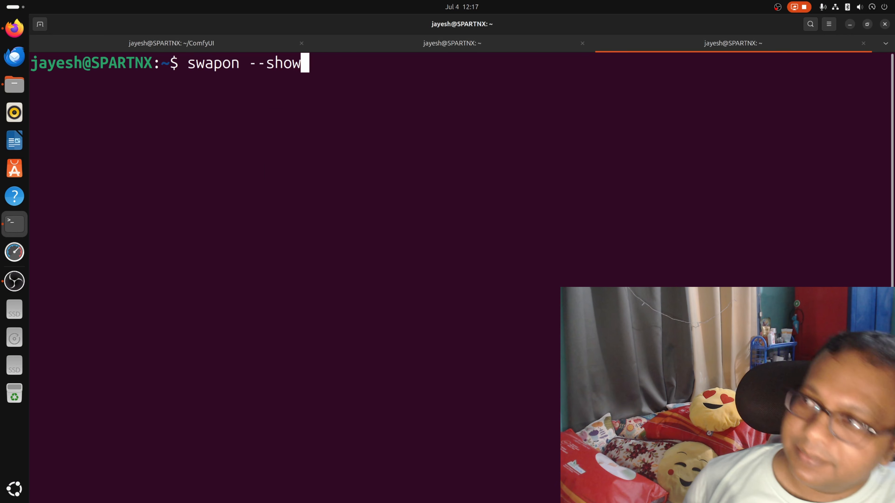
{"action": "key", "text": "Return"}
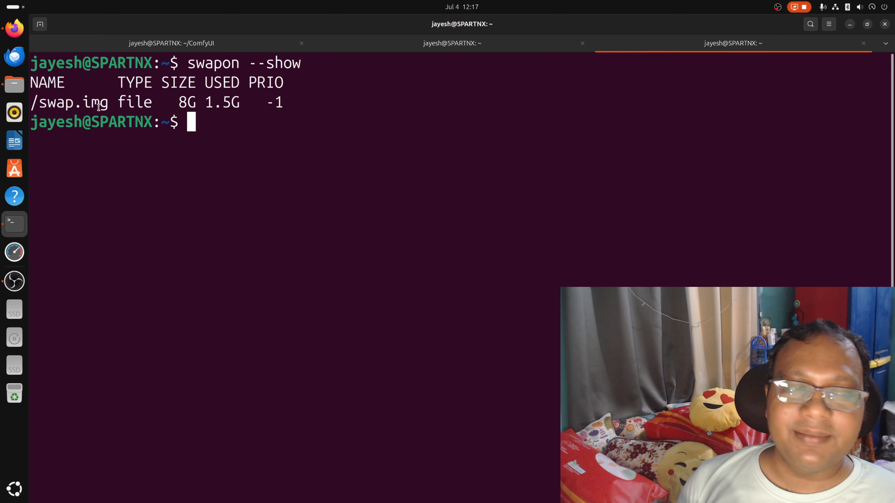
{"action": "left_click_drag", "start_coordinate": [180, 103], "coordinate": [197, 104]}
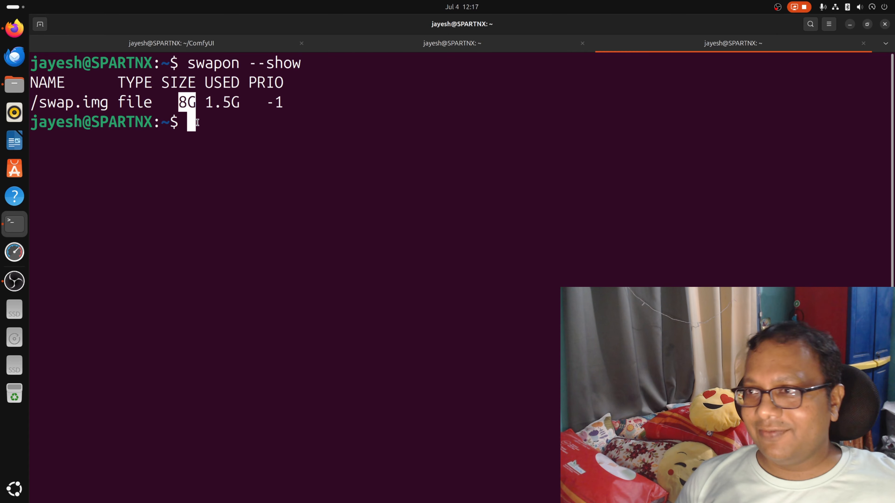
{"action": "left_click", "coordinate": [236, 131]}
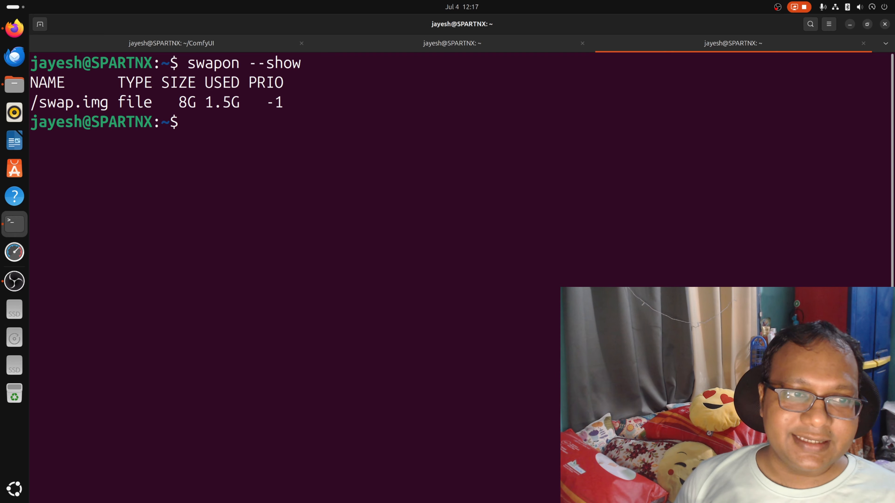
Step: Disable the swap file with sudo swapoff /swap.img, then check memory in Resources and close its window
{"action": "type", "text": "sudo swapoff /sq"}
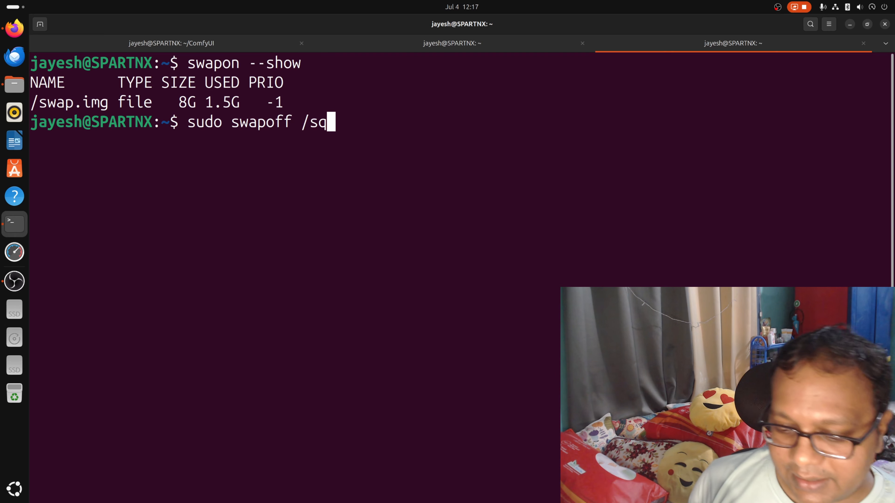
{"action": "type", "text": "w"}
{"action": "key", "text": "BackSpace"}
{"action": "key", "text": "BackSpace"}
{"action": "type", "text": "wap"}
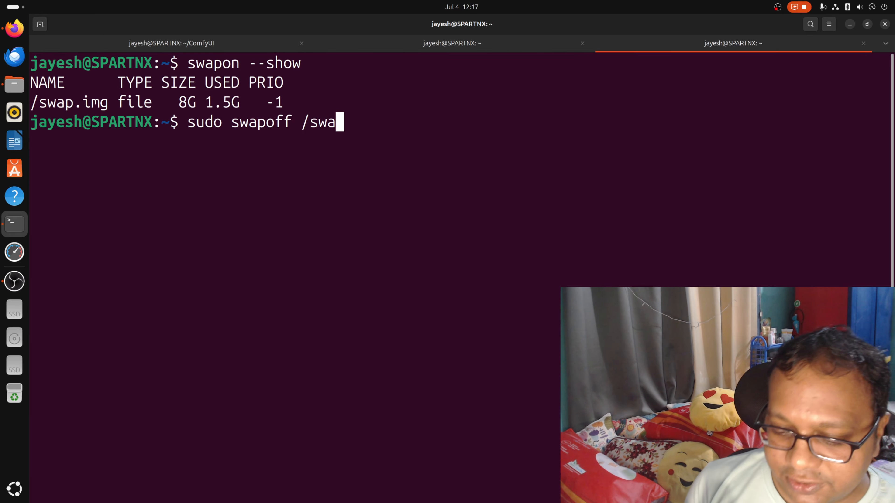
{"action": "key", "text": "Tab"}
{"action": "key", "text": "Return"}
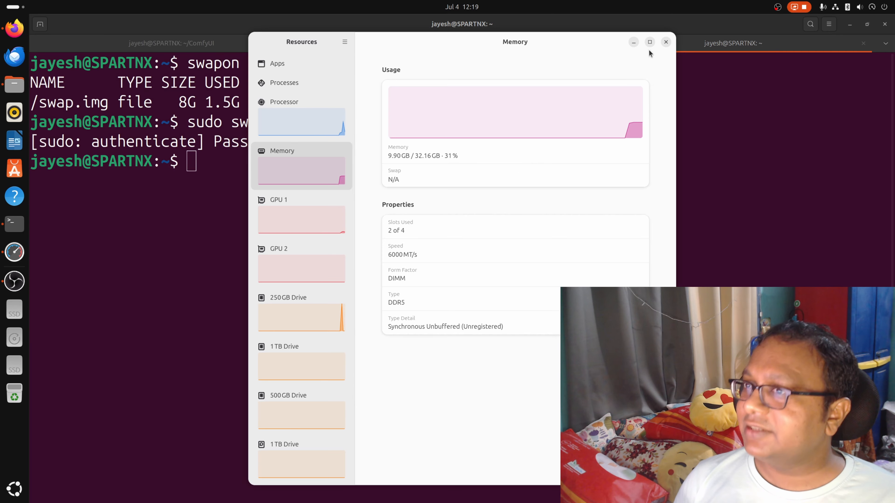
{"action": "left_click", "coordinate": [666, 42]}
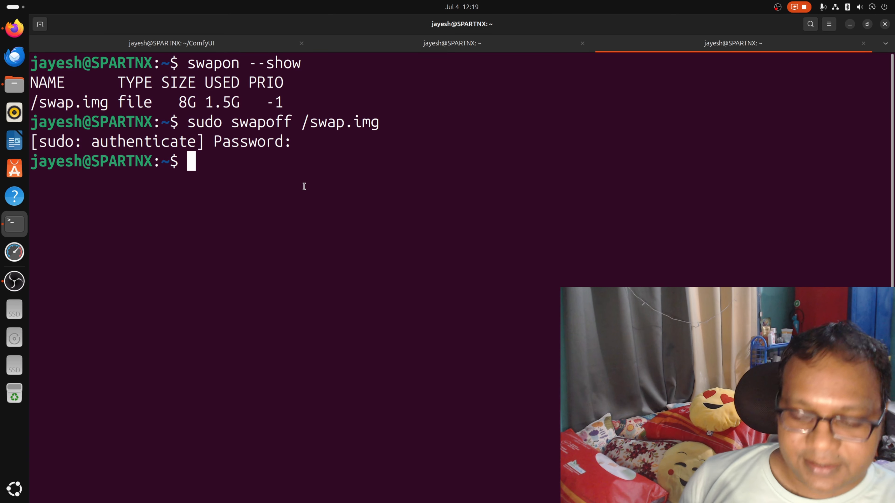
Step: Resize the swap file with sudo fallocate -l 32GB /swap.img and restrict its permissions with sudo chmod 600 /swap.img
{"action": "type", "text": "sudo fa"}
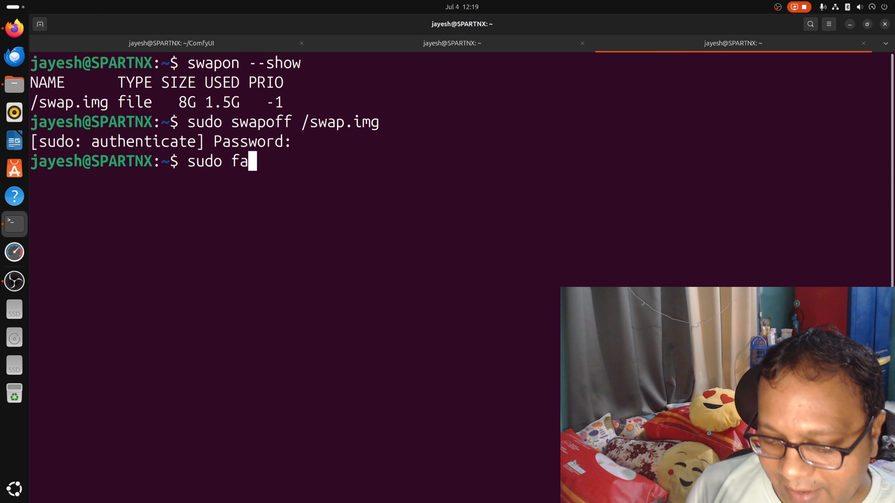
{"action": "type", "text": "llocate -l "}
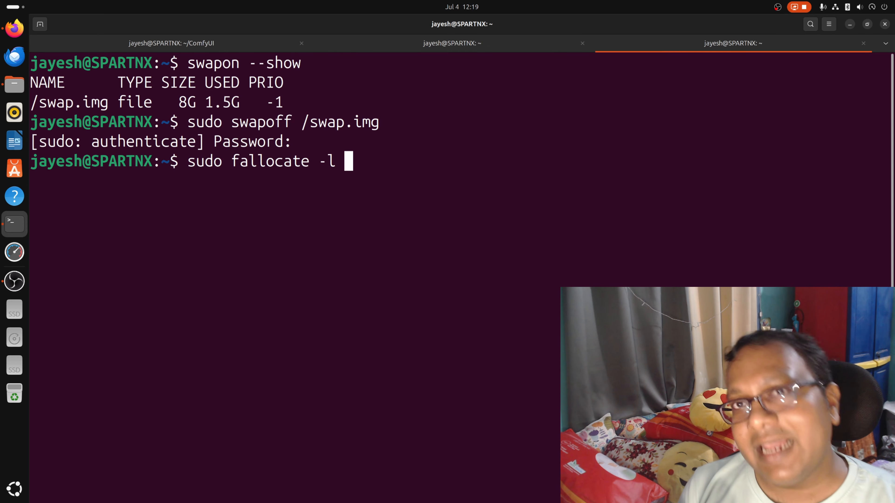
{"action": "type", "text": "32GB /swap.img"}
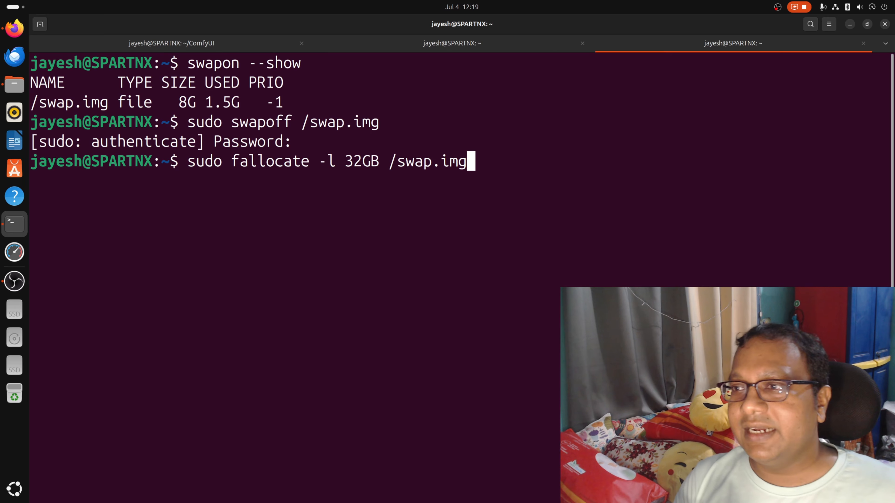
{"action": "key", "text": "Return"}
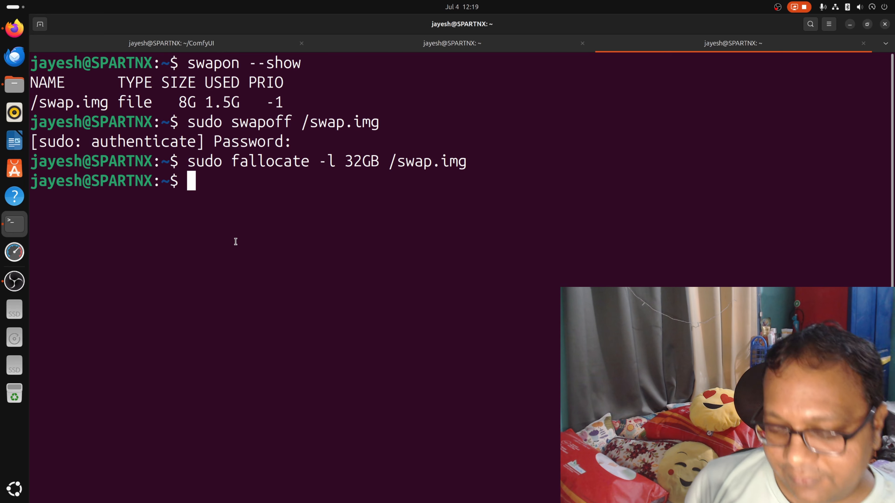
{"action": "type", "text": "sudo chmod 600 /swap.img"}
{"action": "key", "text": "Return"}
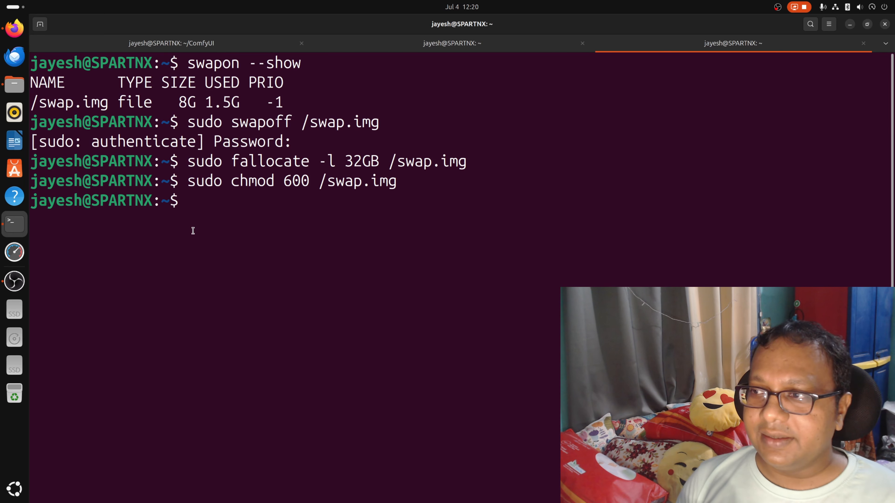
Step: Format the swap file with sudo mkswap /swap.img, then check active swap with swapon --show
{"action": "type", "text": "su"}
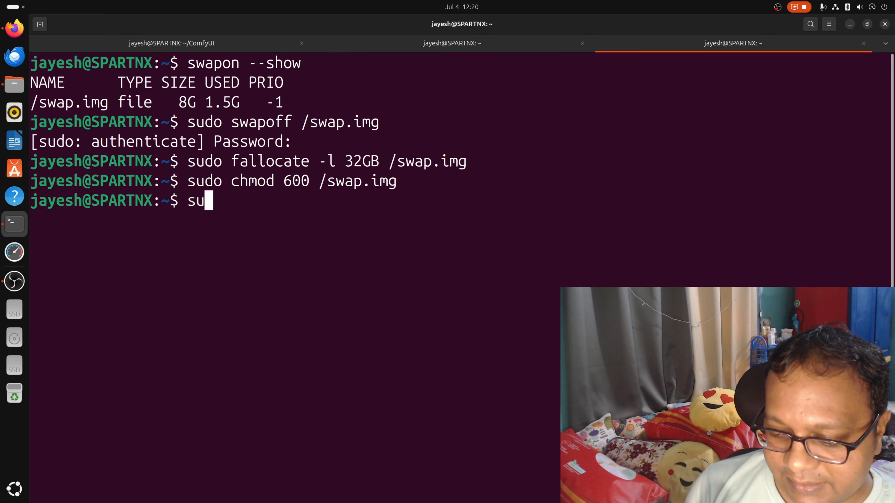
{"action": "type", "text": "do mks"}
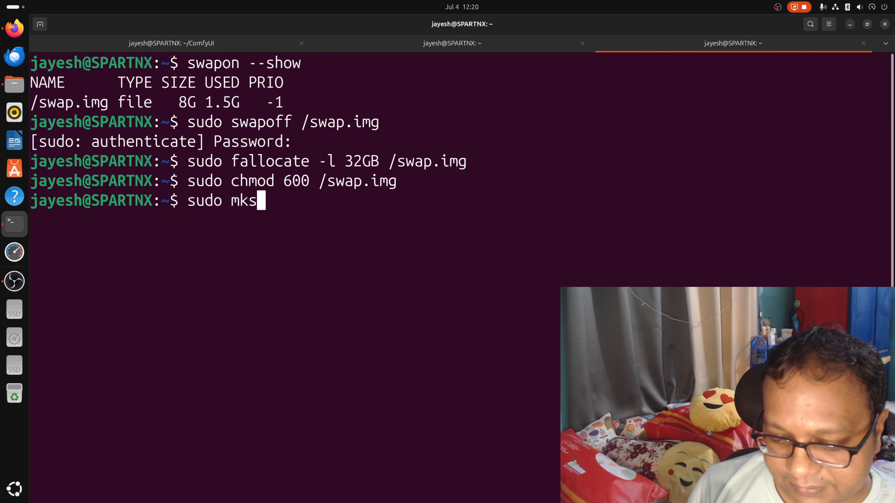
{"action": "type", "text": "wap /swap.im"}
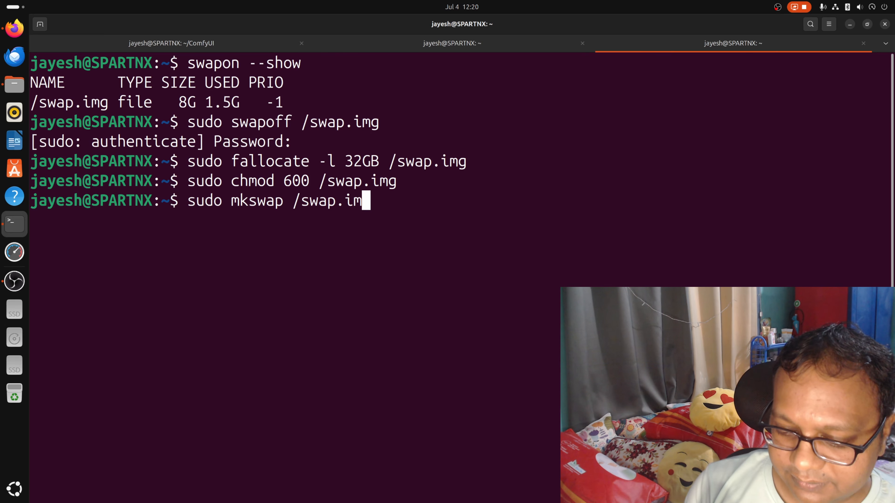
{"action": "type", "text": "g"}
{"action": "key", "text": "Return"}
{"action": "key", "text": "Up"}
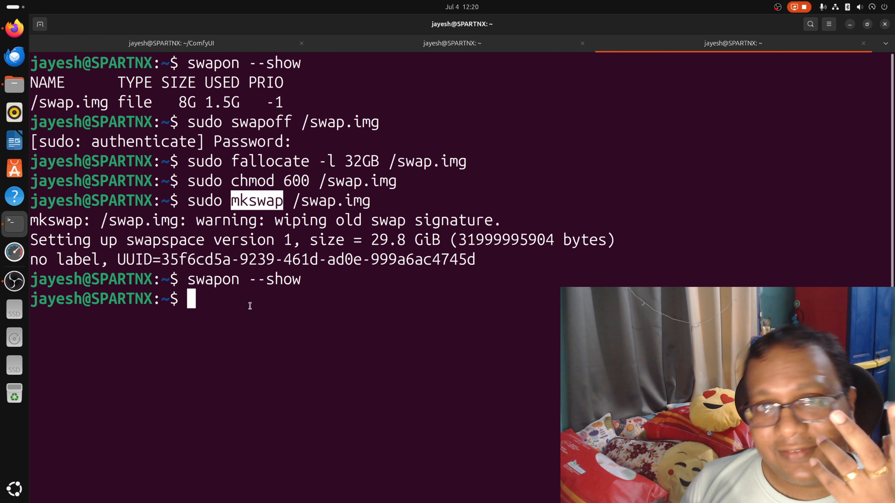
Step: Enable the resized swap file with sudo swapon /swap.img
{"action": "type", "text": "sudo "}
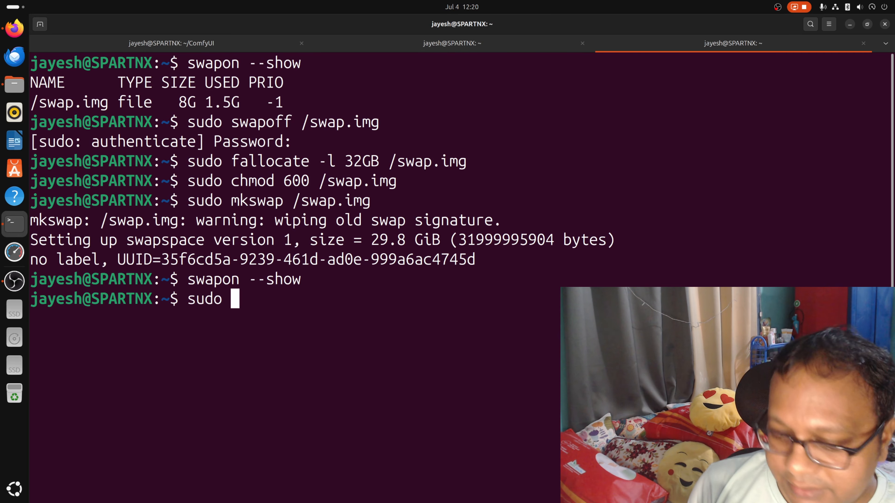
{"action": "type", "text": "swap"}
{"action": "key", "text": "BackSpace"}
{"action": "key", "text": "BackSpace"}
{"action": "type", "text": "a"}
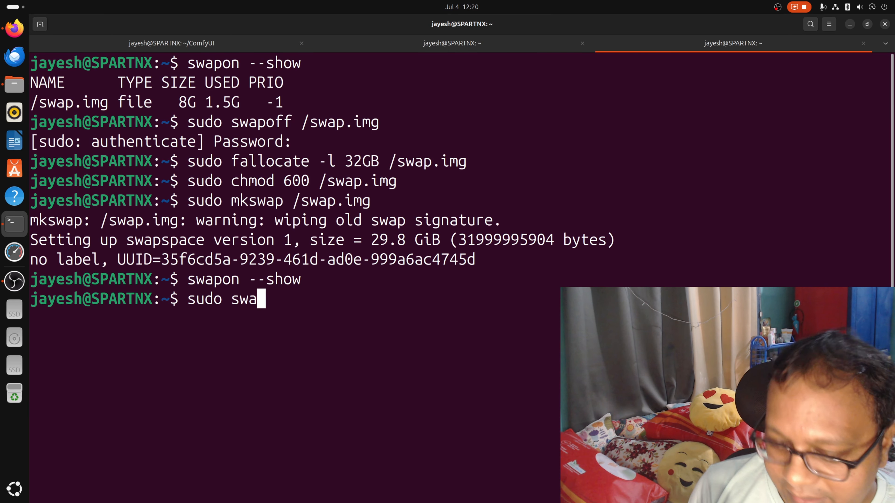
{"action": "type", "text": "pon "}
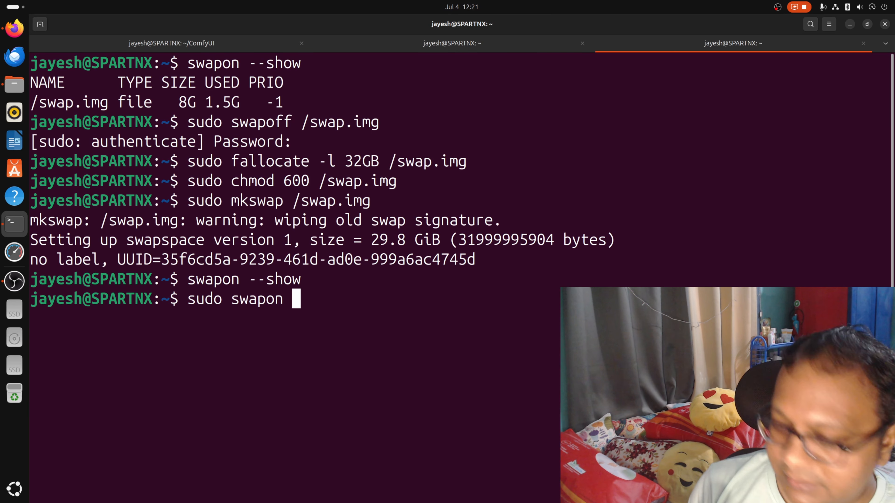
{"action": "type", "text": "/swap.img"}
{"action": "key", "text": "Return"}
Step: Run swapon --show to check the active swap file's size, then open Resources
{"action": "type", "text": "swapon --show"}
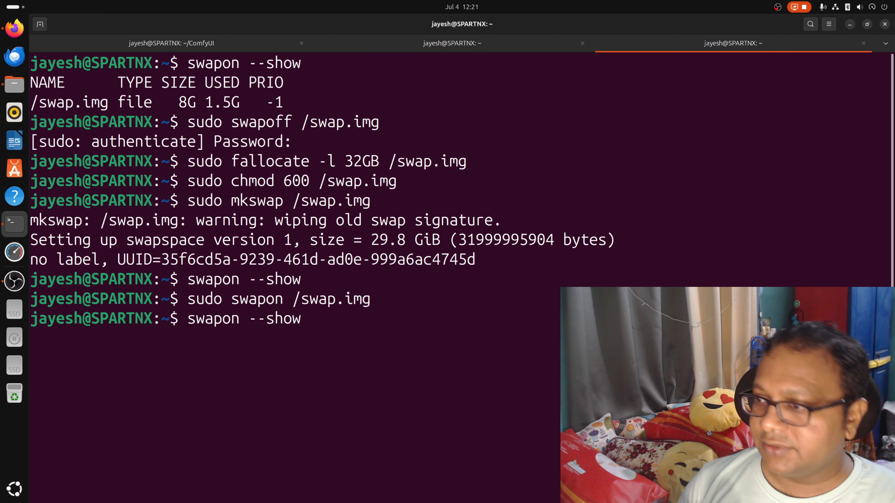
{"action": "key", "text": "Return"}
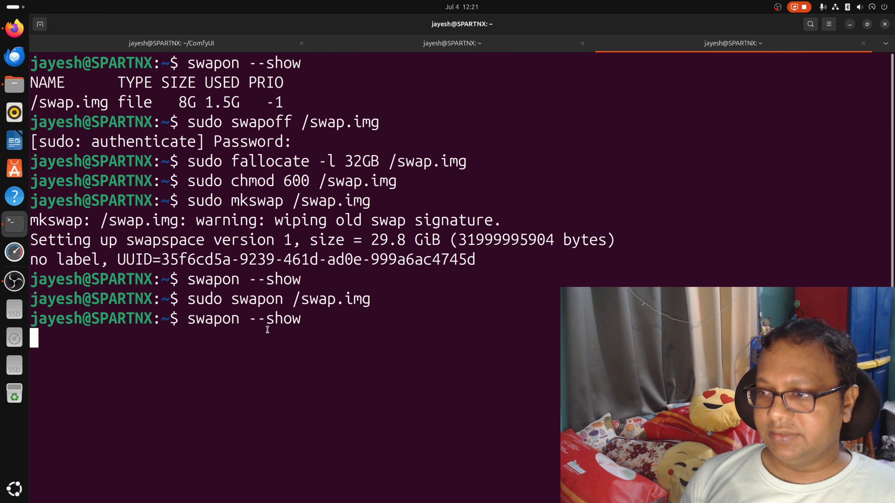
{"action": "left_click_drag", "start_coordinate": [48, 360], "coordinate": [310, 361]}
{"action": "left_click", "coordinate": [230, 381]}
{"action": "left_click", "coordinate": [17, 251]}
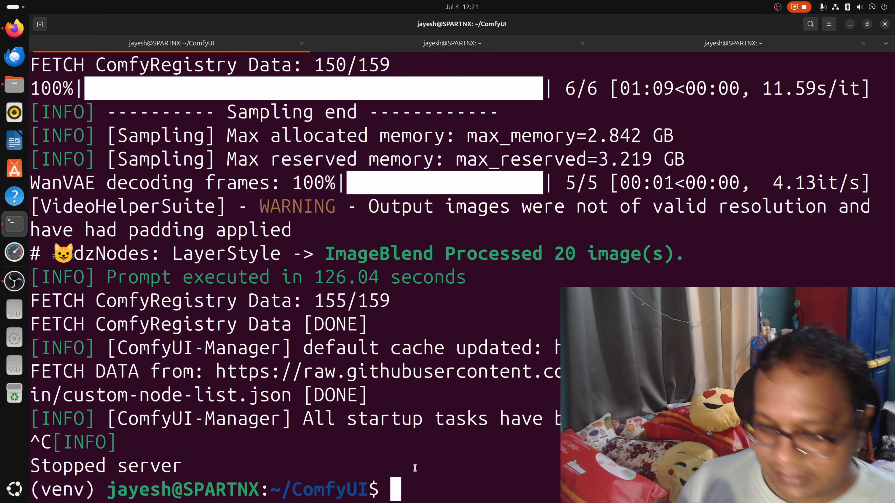
Step: Clear the terminal's ComfyUI session and restart the ComfyUI server with the previously used launch command
{"action": "type", "text": "cledar"}
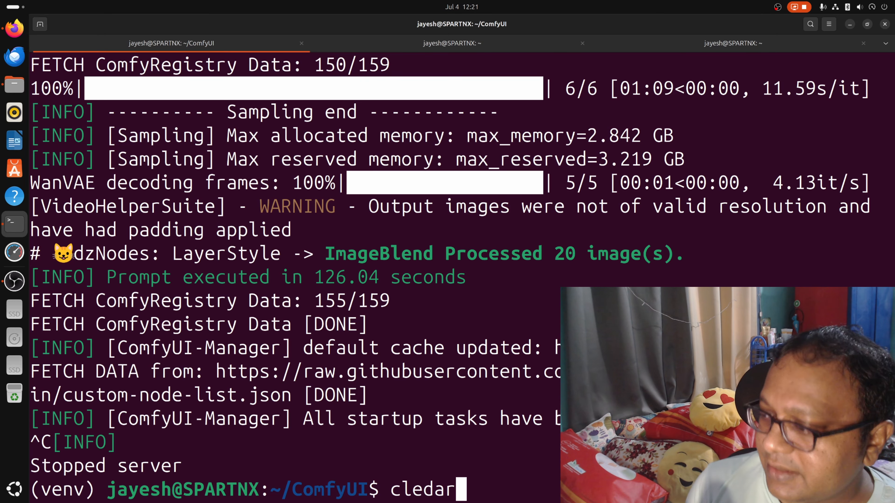
{"action": "key", "text": "BackSpace"}
{"action": "key", "text": "BackSpace"}
{"action": "key", "text": "BackSpace"}
{"action": "type", "text": "ar"}
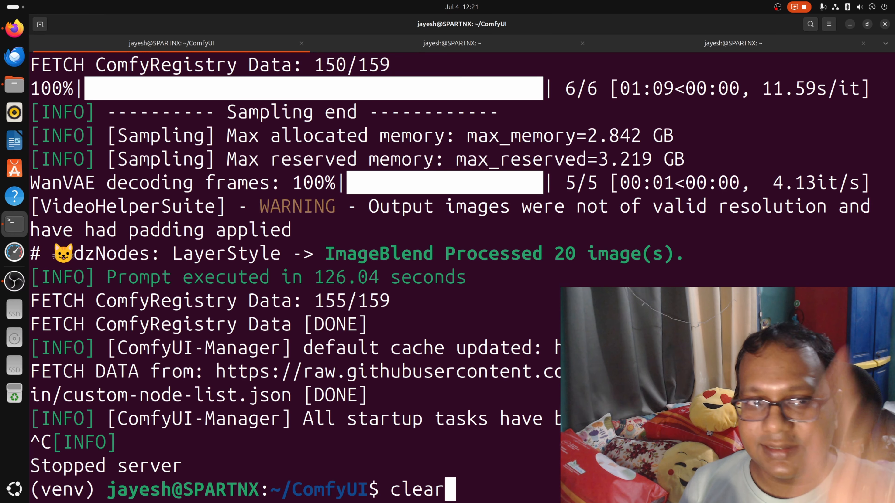
{"action": "key", "text": "Return"}
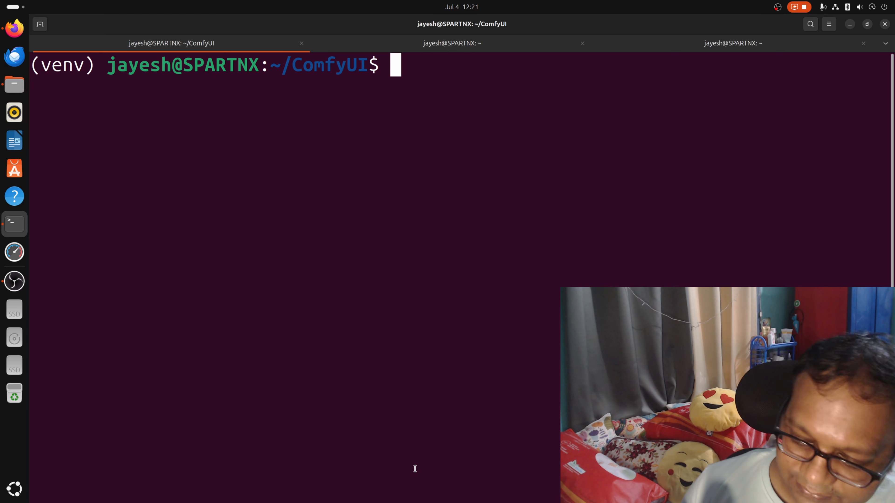
{"action": "key", "text": "Up"}
{"action": "key", "text": "Up"}
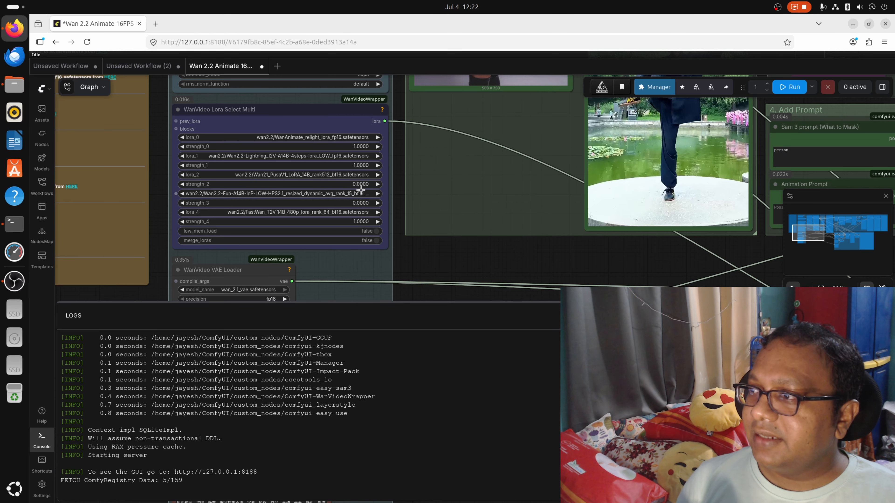
Step: In the WanVideo Lora Select Multi node, set strength_2 to 0.5 and strength_3 to 1
{"action": "left_click", "coordinate": [363, 185]}
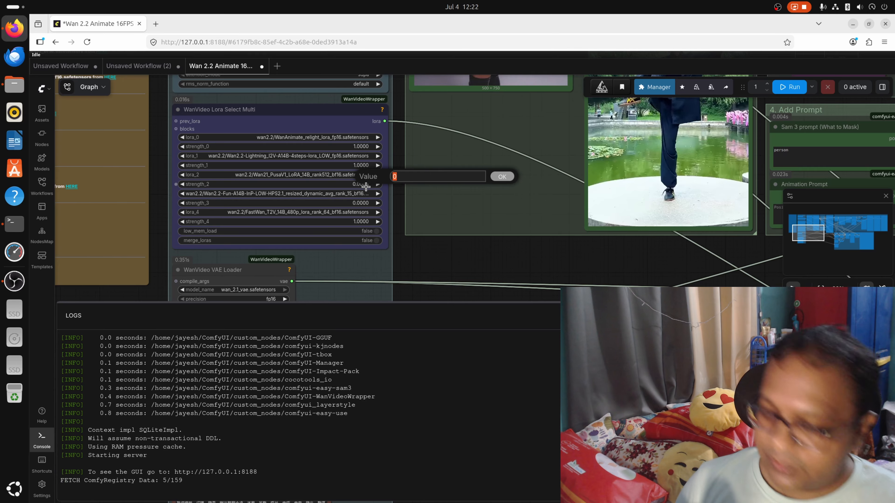
{"action": "type", "text": "0."}
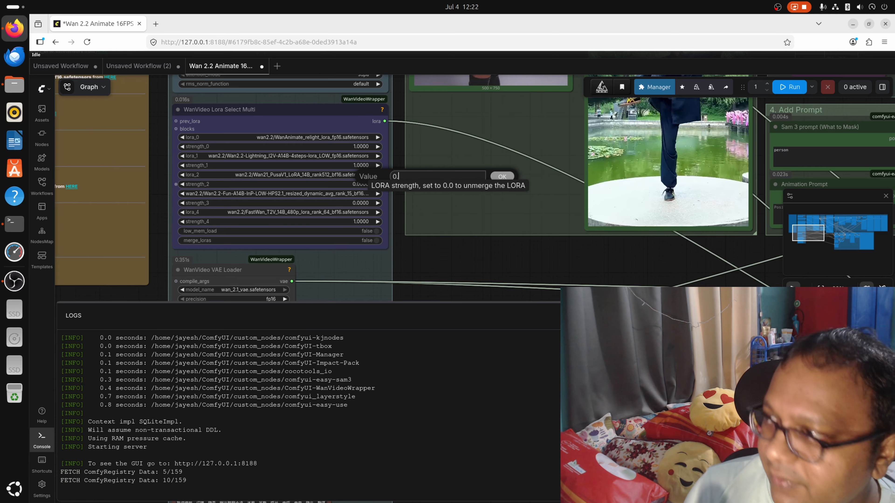
{"action": "type", "text": "5"}
{"action": "key", "text": "Return"}
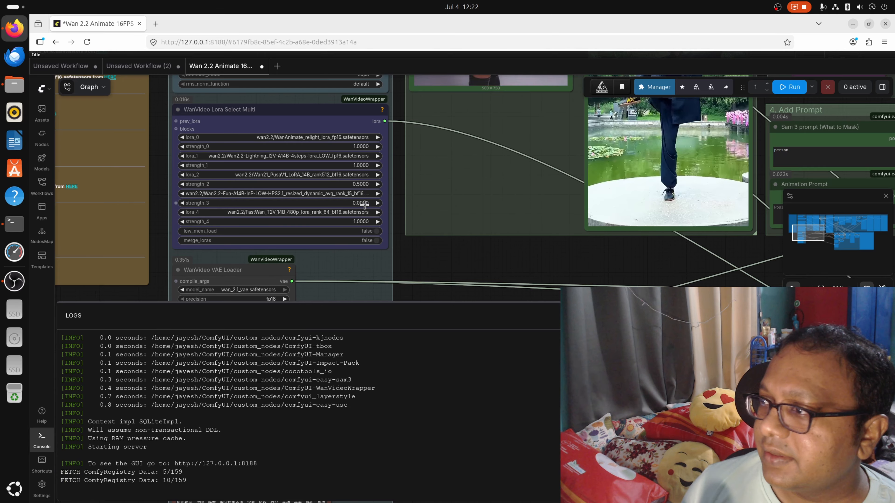
{"action": "left_click", "coordinate": [364, 203]}
{"action": "type", "text": "1"}
{"action": "key", "text": "Return"}
Step: Bring the whole Wan 2.2 Animate workflow graph into view and run it
{"action": "scroll", "coordinate": [447, 268], "scroll_direction": "down", "scroll_amount": 10}
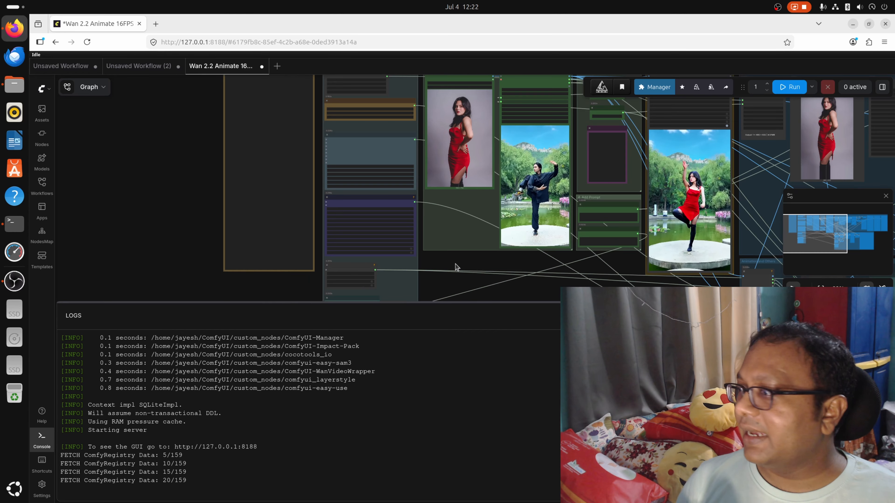
{"action": "left_click_drag", "start_coordinate": [400, 101], "coordinate": [268, 104]}
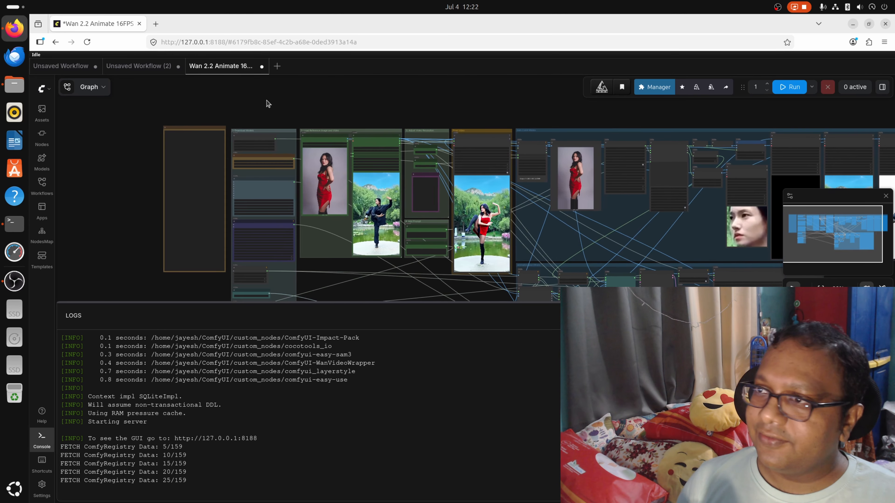
{"action": "scroll", "coordinate": [322, 110], "scroll_direction": "down", "scroll_amount": 1}
{"action": "left_click_drag", "start_coordinate": [420, 103], "coordinate": [314, 82]}
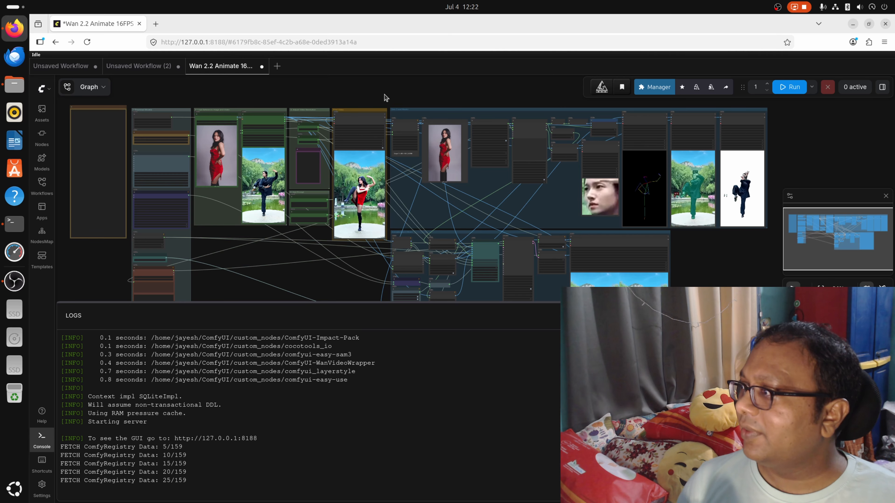
{"action": "scroll", "coordinate": [402, 94], "scroll_direction": "down", "scroll_amount": 2}
{"action": "left_click_drag", "start_coordinate": [402, 95], "coordinate": [387, 85]}
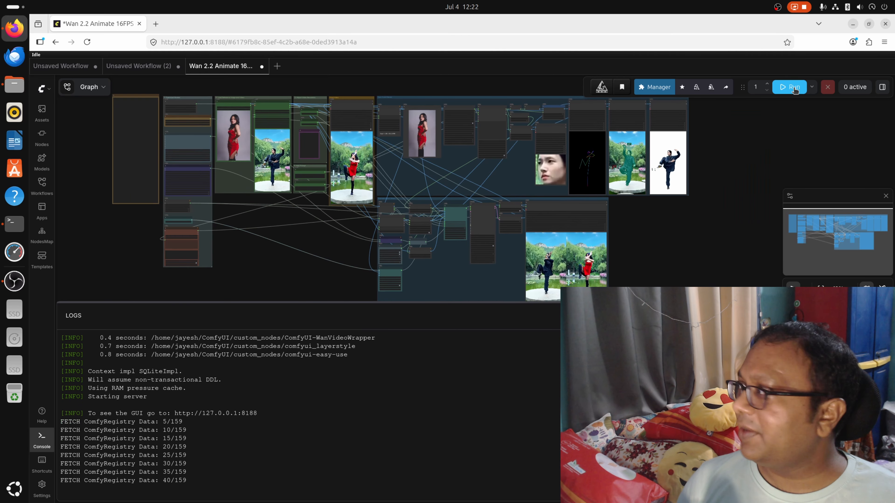